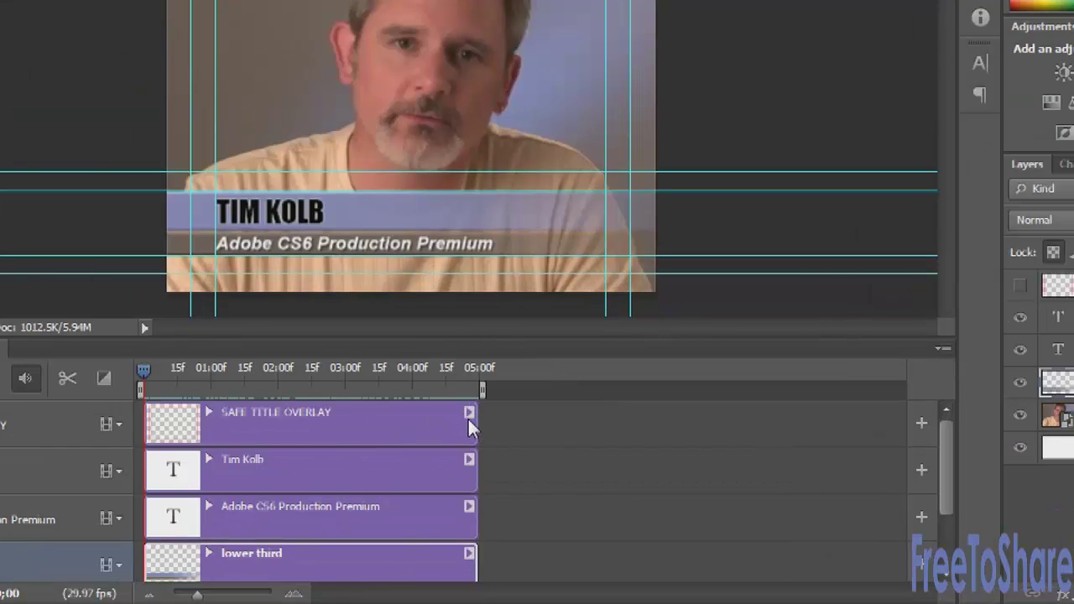
# - Stretch the SAFE TITLE OVERLAY, Tim Kolb, Adobe CS6, lower third and 2.Tim_Kolb_intro clips to 09:00
pyautogui.click(454, 432)
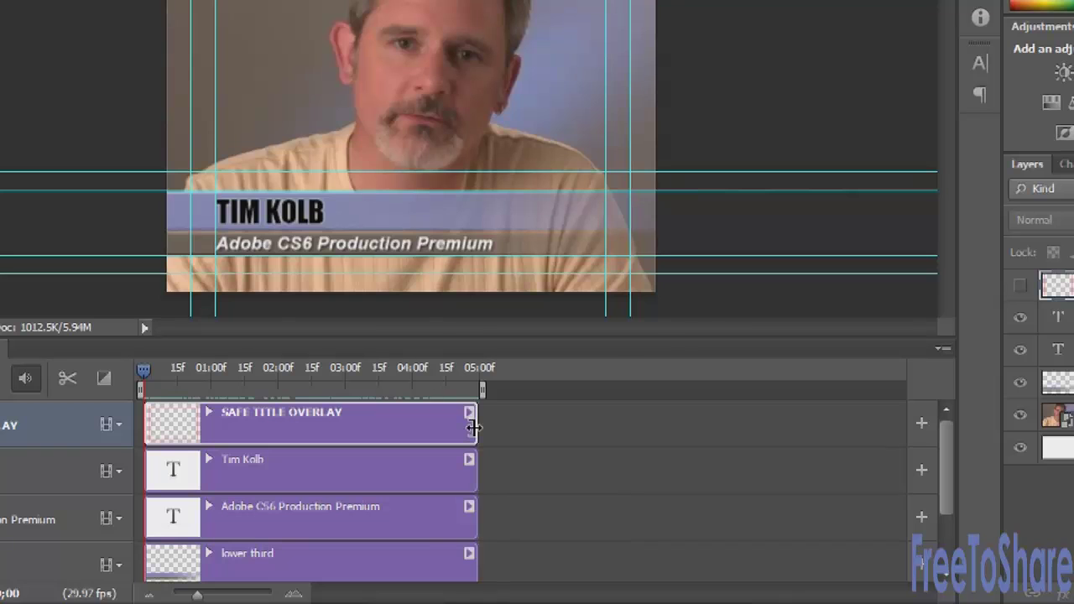
pyautogui.moveTo(474, 428); pyautogui.dragTo(744, 443)
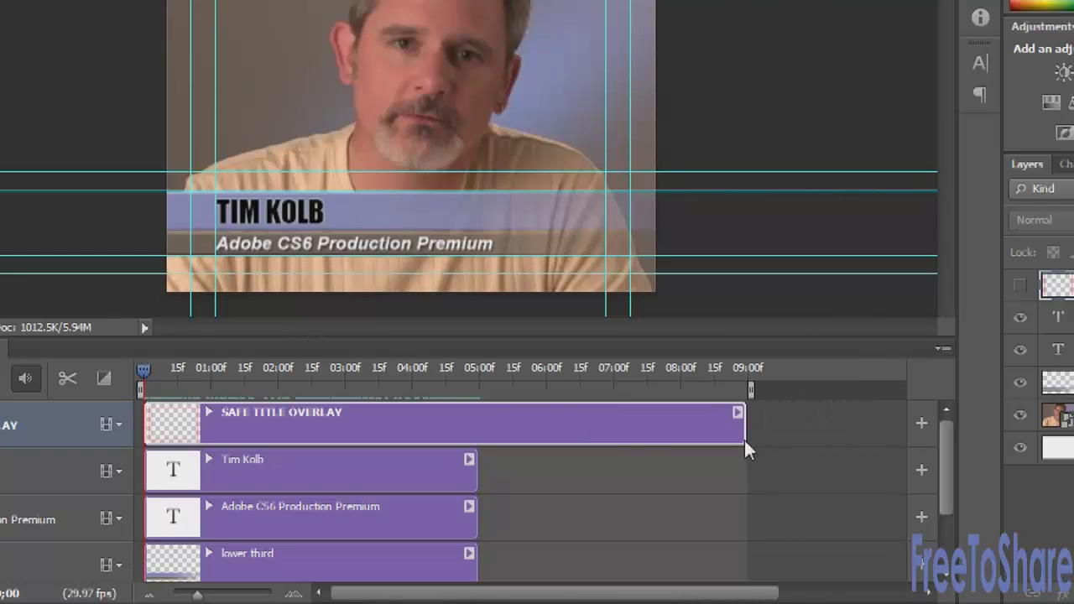
pyautogui.moveTo(476, 477); pyautogui.dragTo(739, 476)
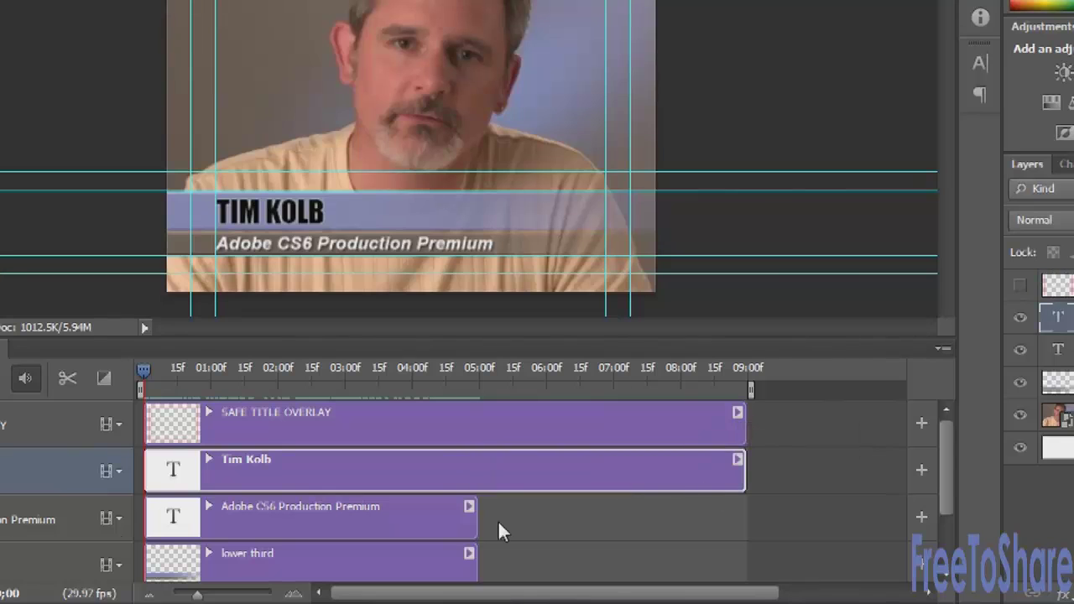
pyautogui.moveTo(476, 517); pyautogui.dragTo(743, 517)
pyautogui.moveTo(472, 554); pyautogui.dragTo(745, 554)
pyautogui.moveTo(951, 440); pyautogui.dragTo(951, 486)
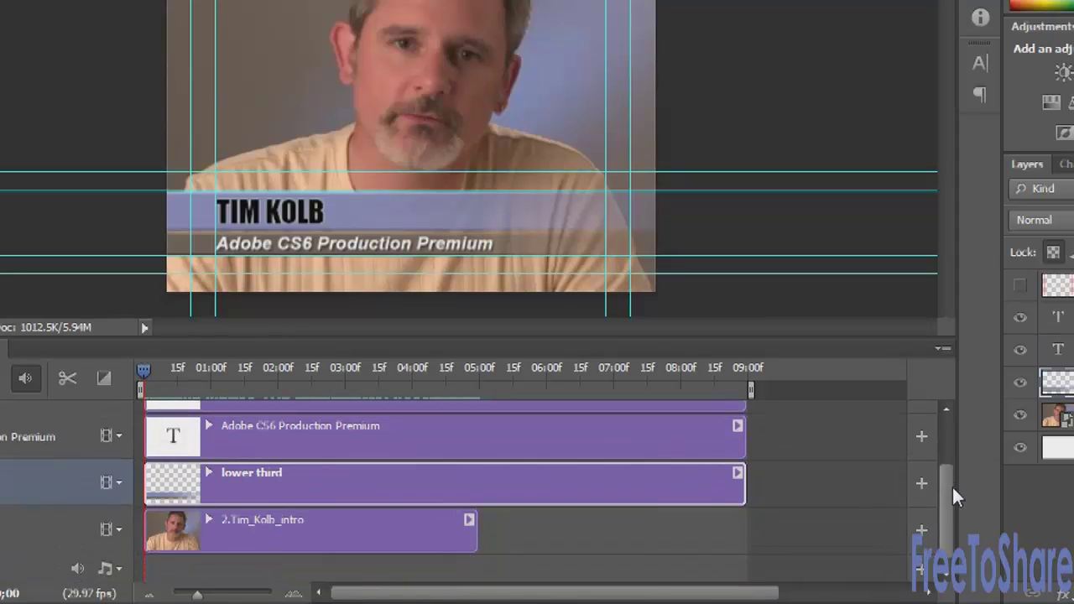
pyautogui.moveTo(478, 527); pyautogui.dragTo(741, 523)
pyautogui.moveTo(947, 494); pyautogui.dragTo(943, 417)
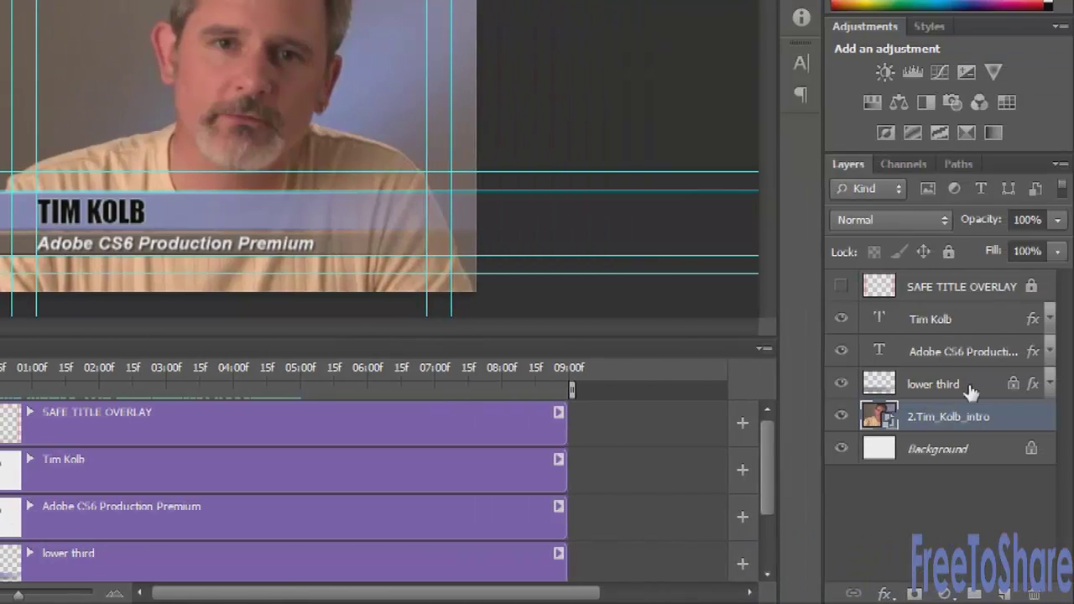
# - Merge the name, title and lower third layers into Tim Kolb (merged) and hide the originals
pyautogui.click(953, 386)
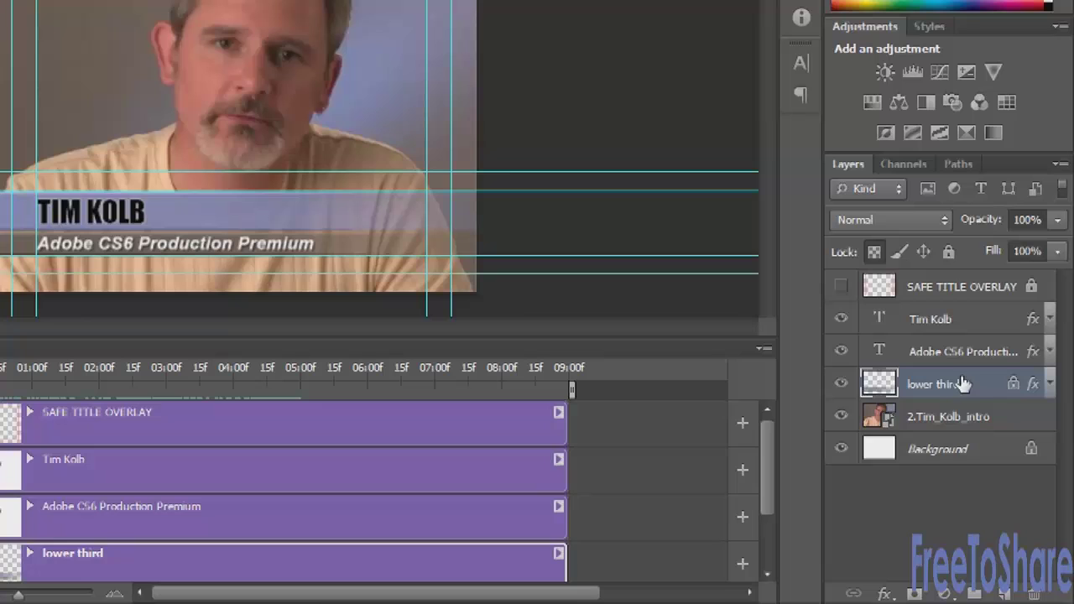
pyautogui.keyDown('shift'); pyautogui.click(931, 322); pyautogui.keyUp('shift')
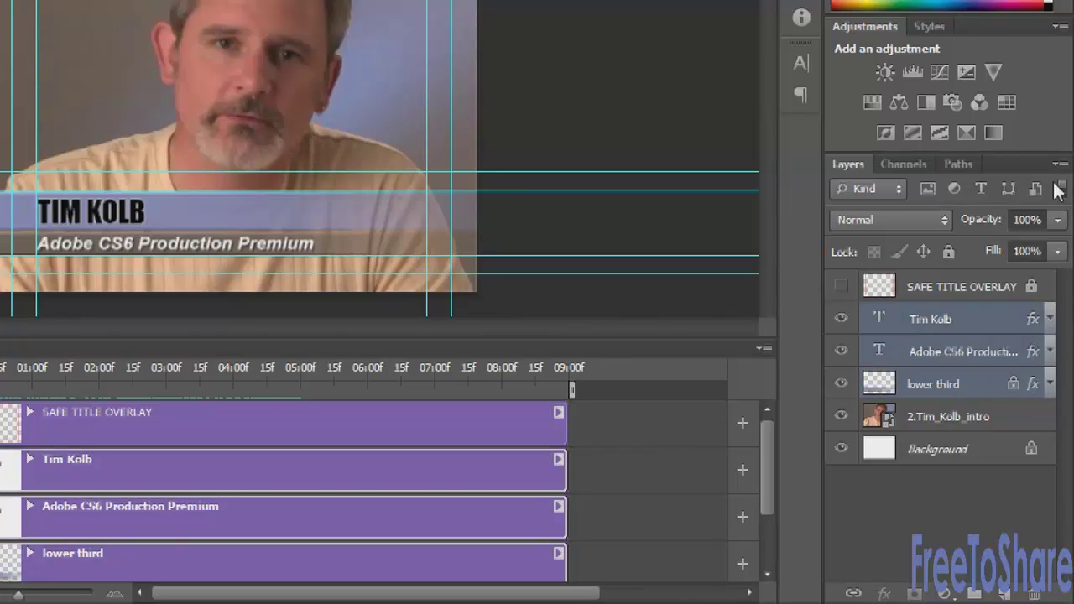
pyautogui.click(1060, 164)
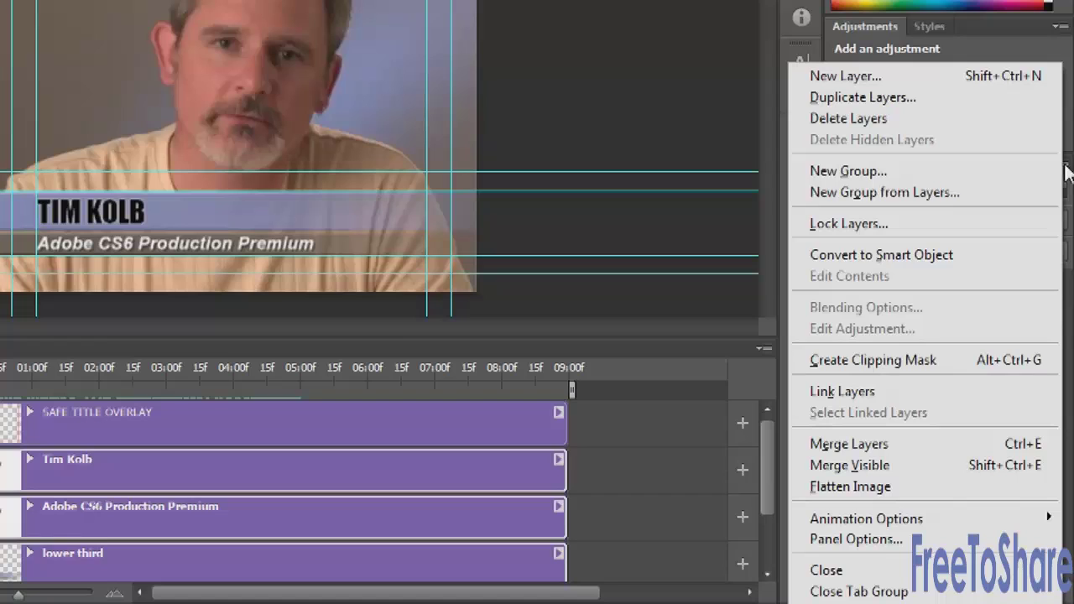
pyautogui.click(933, 445)
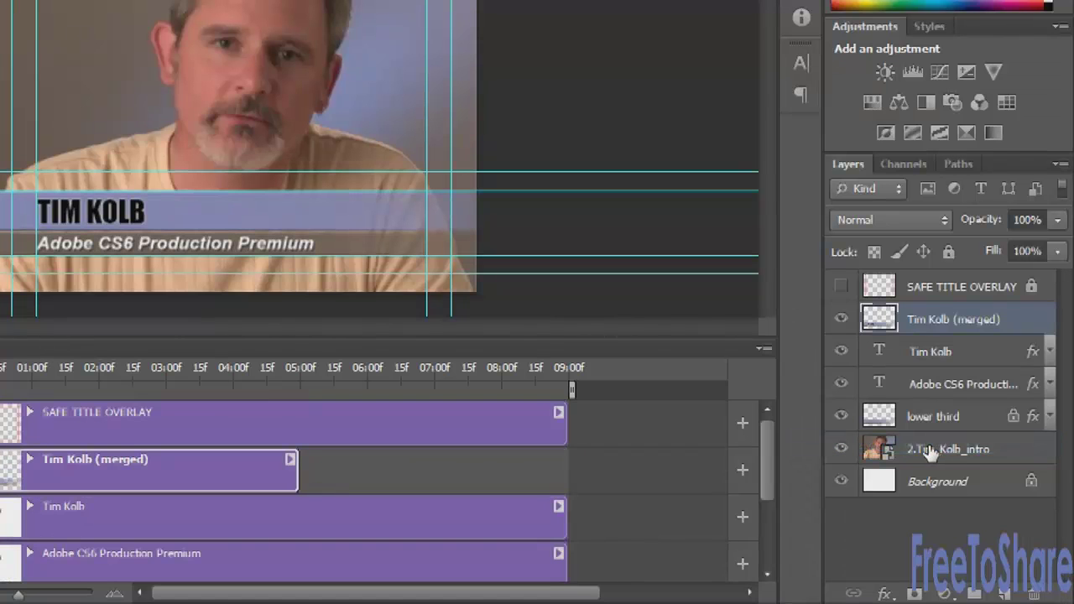
pyautogui.moveTo(842, 357); pyautogui.dragTo(842, 430)
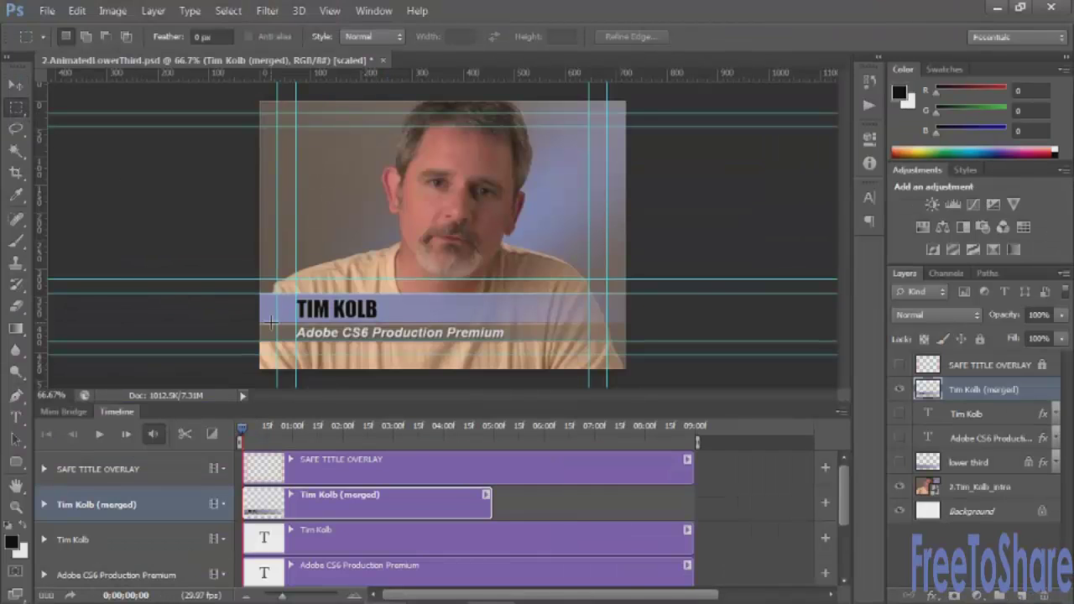
# - Marquee-select the lower-third bar and hide the 2.Tim_Kolb_intro and Background layers
pyautogui.moveTo(271, 291); pyautogui.dragTo(288, 338)
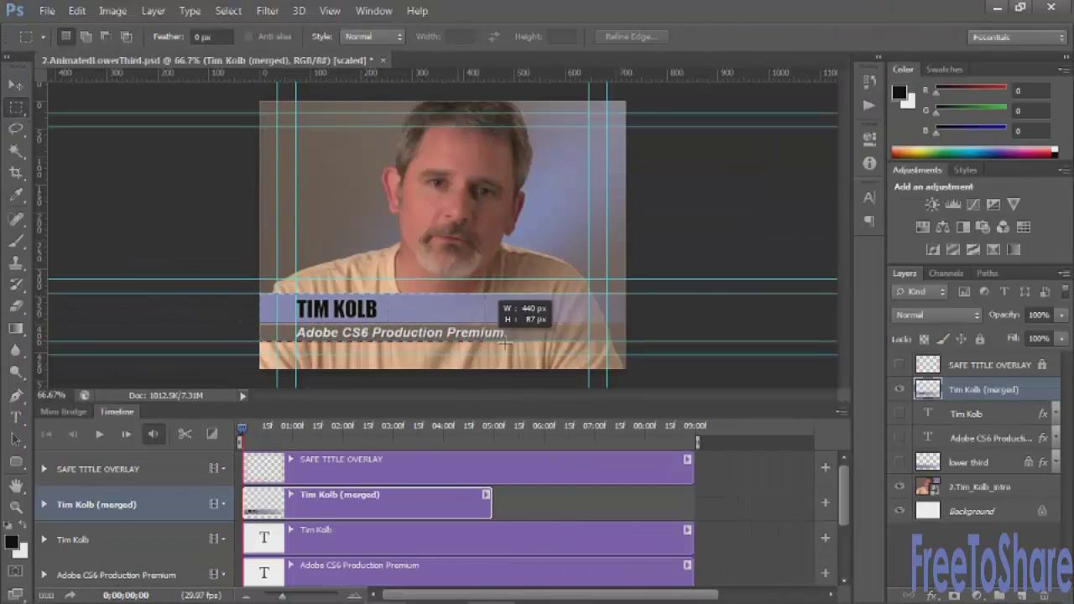
pyautogui.moveTo(505, 344); pyautogui.dragTo(650, 339)
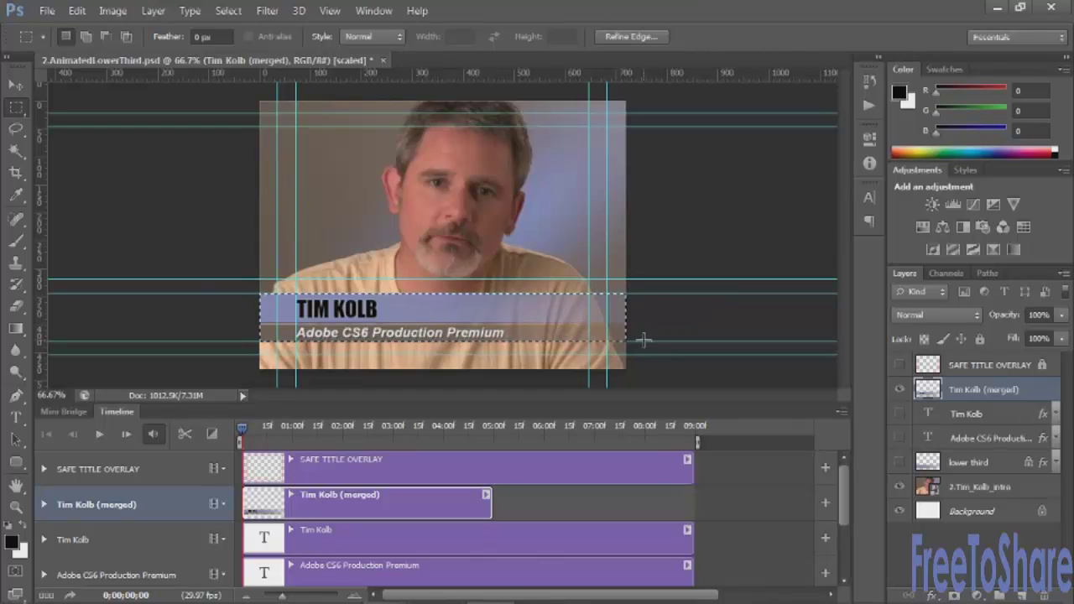
pyautogui.click(899, 487)
pyautogui.click(899, 511)
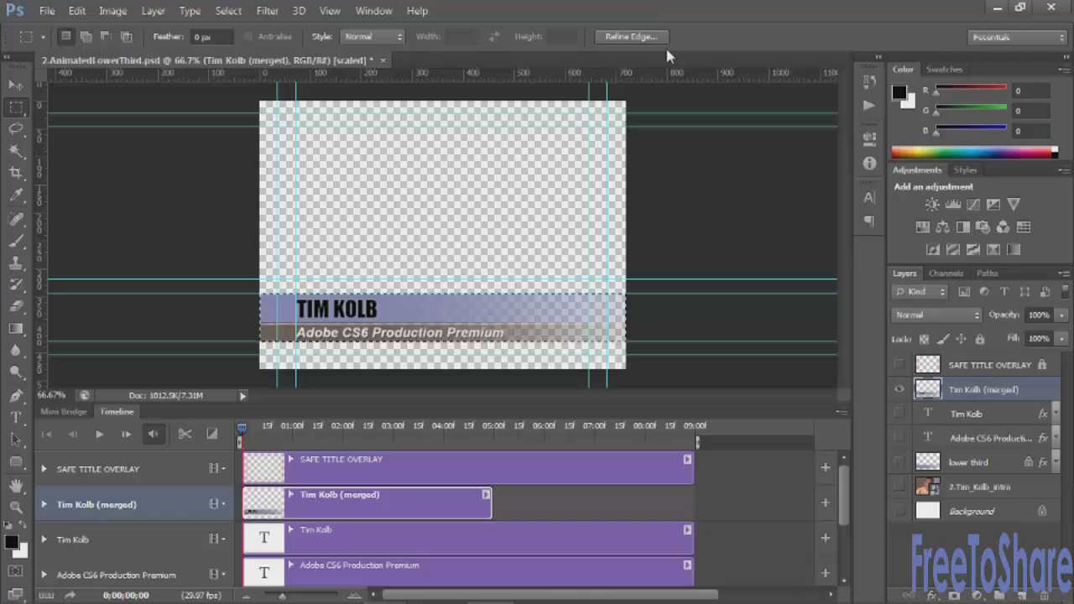
# - Refine the selection edge with a 5 px Feather and a 10% Shift Edge
pyautogui.click(617, 38)
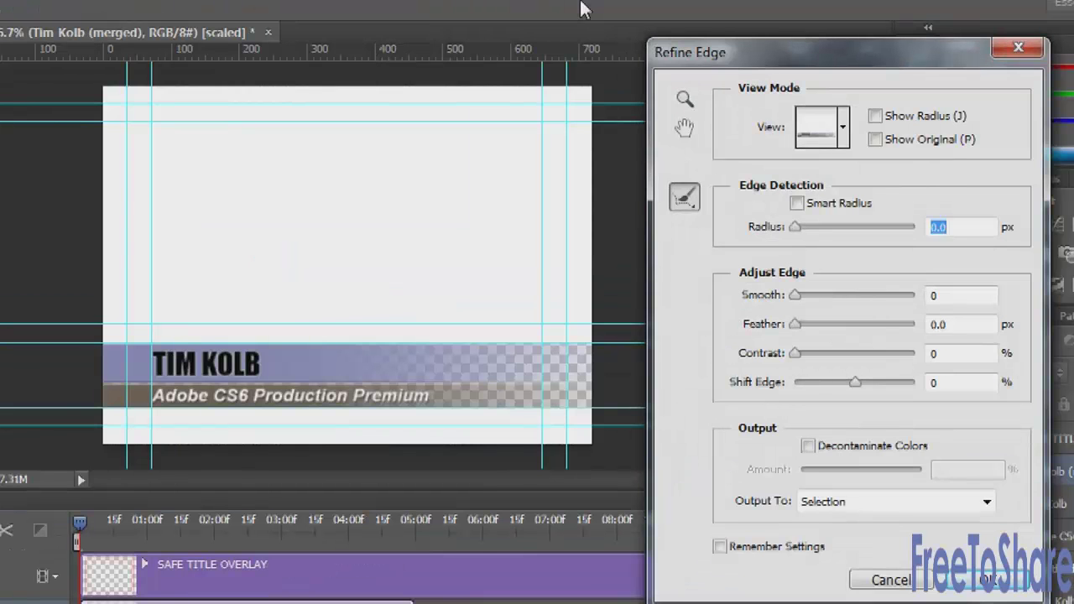
pyautogui.moveTo(797, 325); pyautogui.dragTo(838, 335)
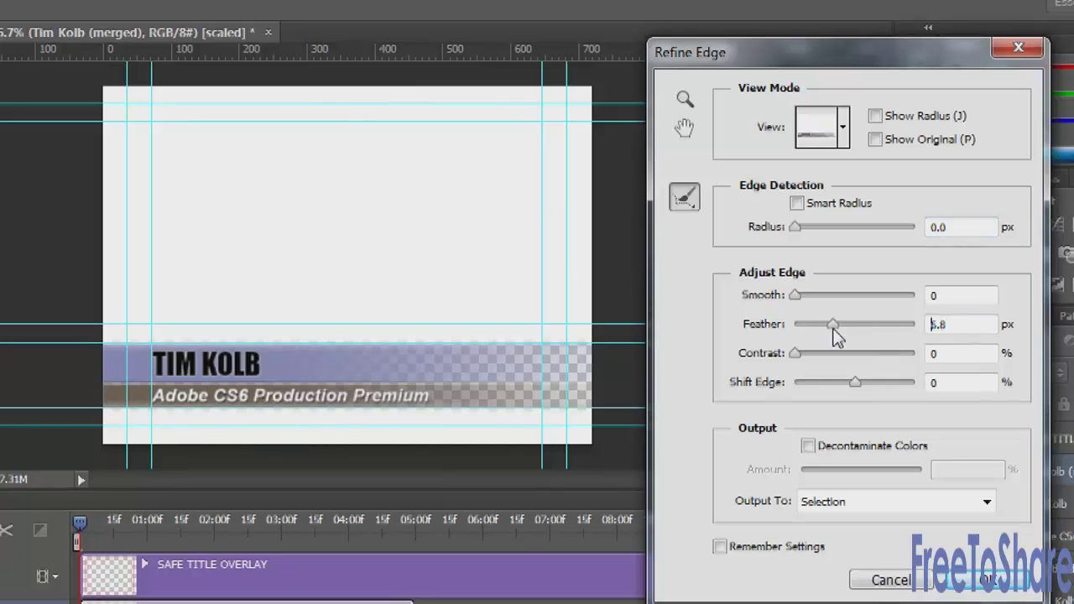
pyautogui.doubleClick(942, 324)
pyautogui.write('5')
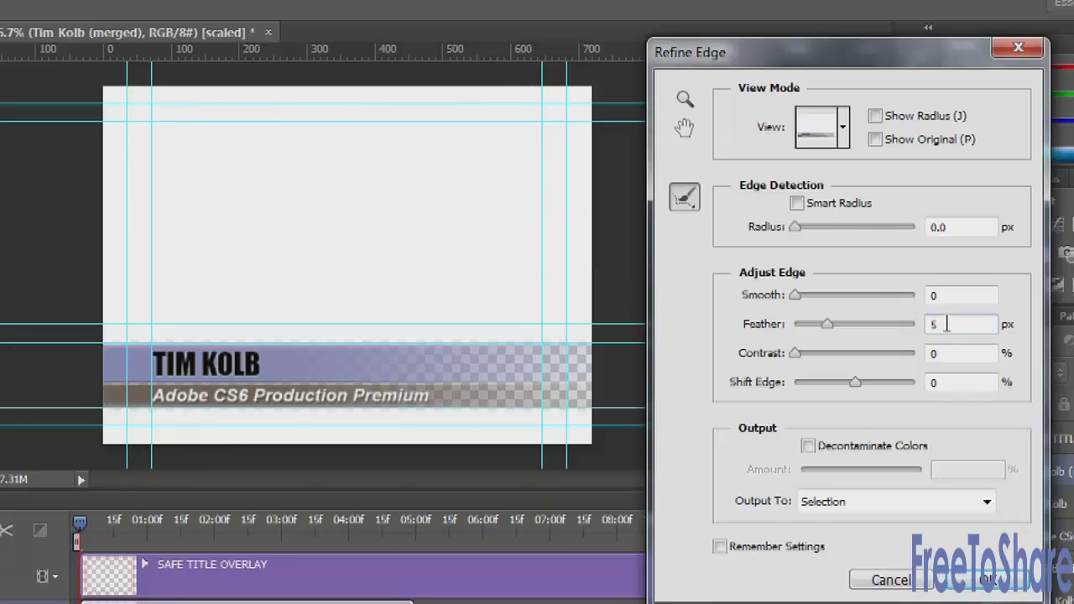
pyautogui.click(955, 381)
pyautogui.write('10')
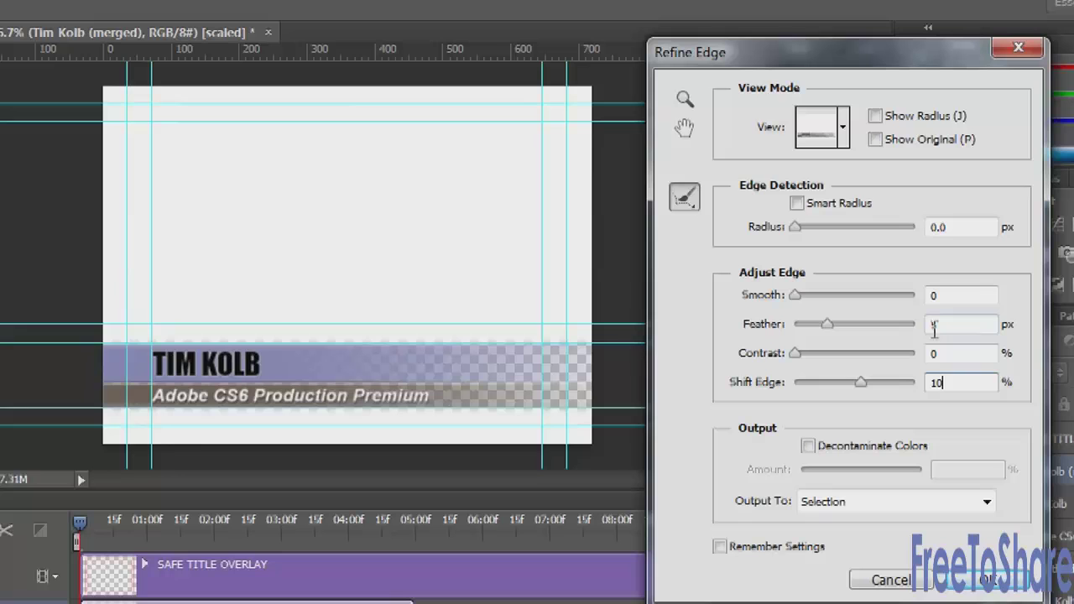
pyautogui.click(987, 579)
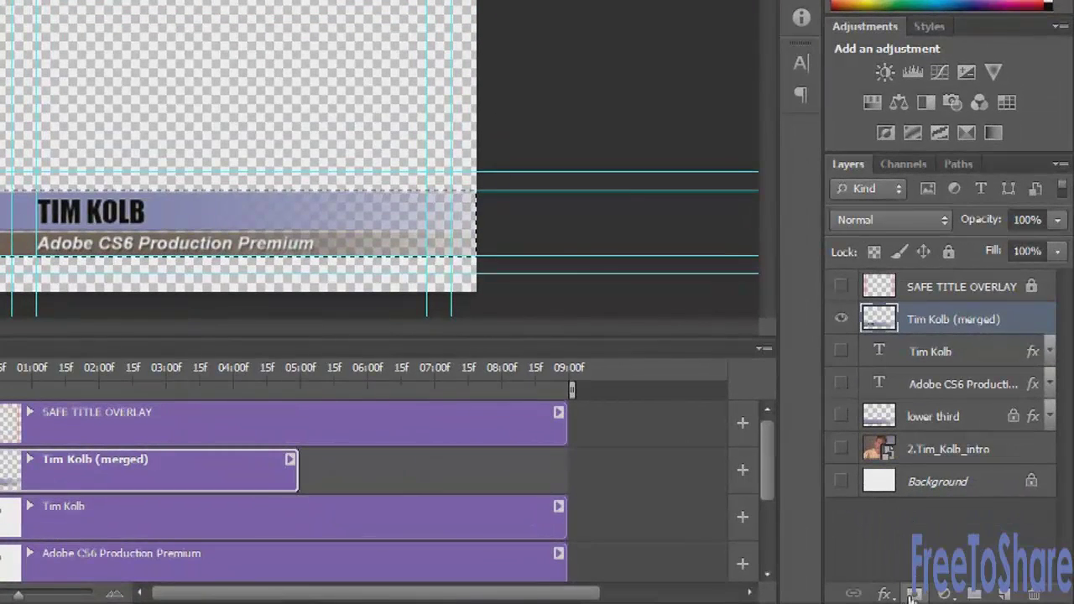
# - Add a layer mask to Tim Kolb (merged) from the feathered band selection
pyautogui.click(913, 594)
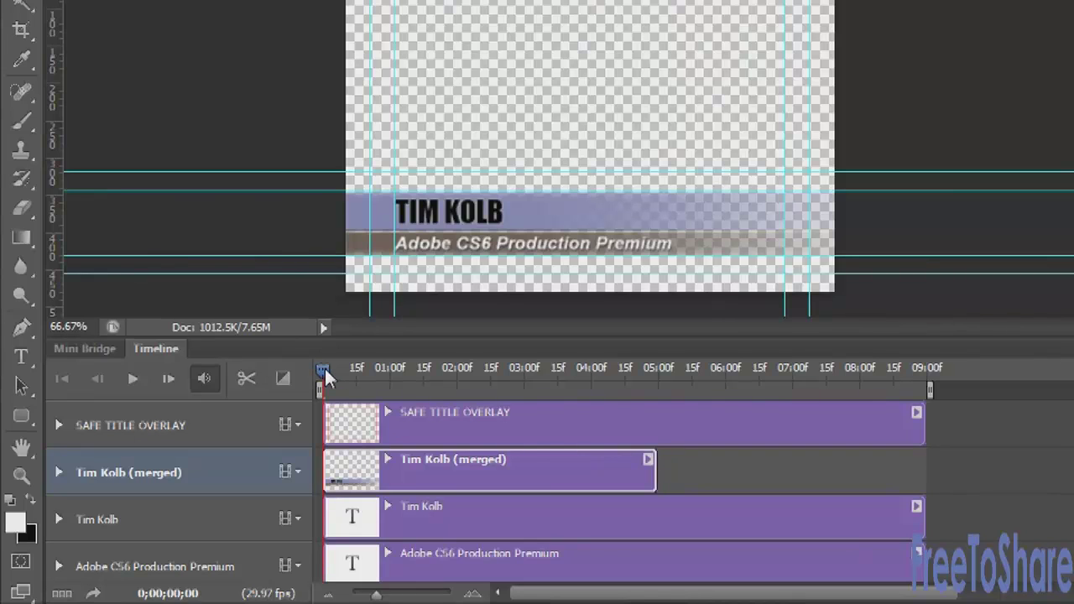
pyautogui.moveTo(327, 375)
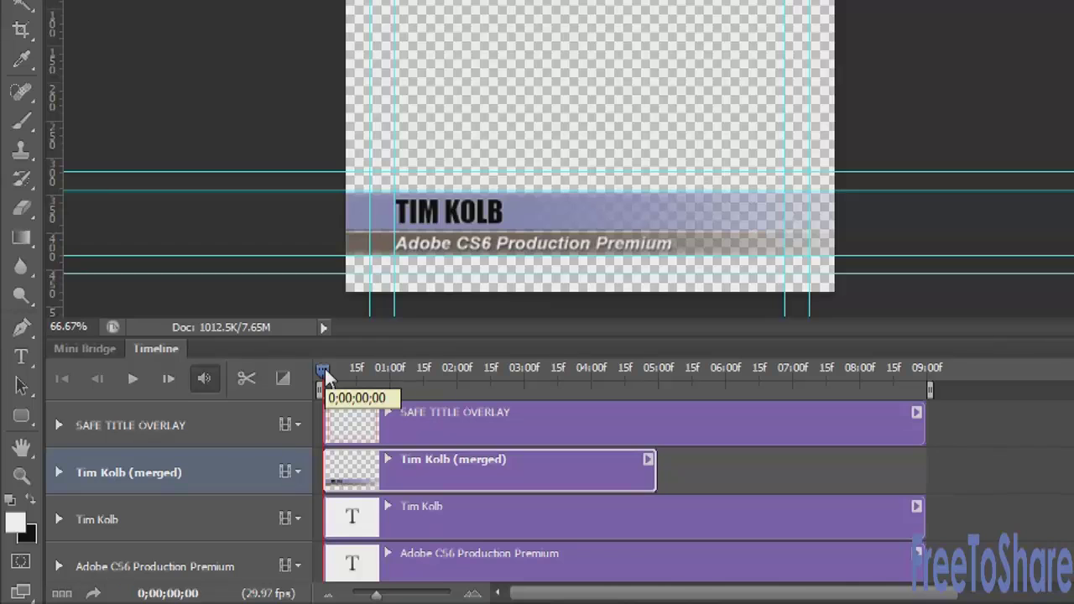
pyautogui.moveTo(655, 462); pyautogui.dragTo(919, 476)
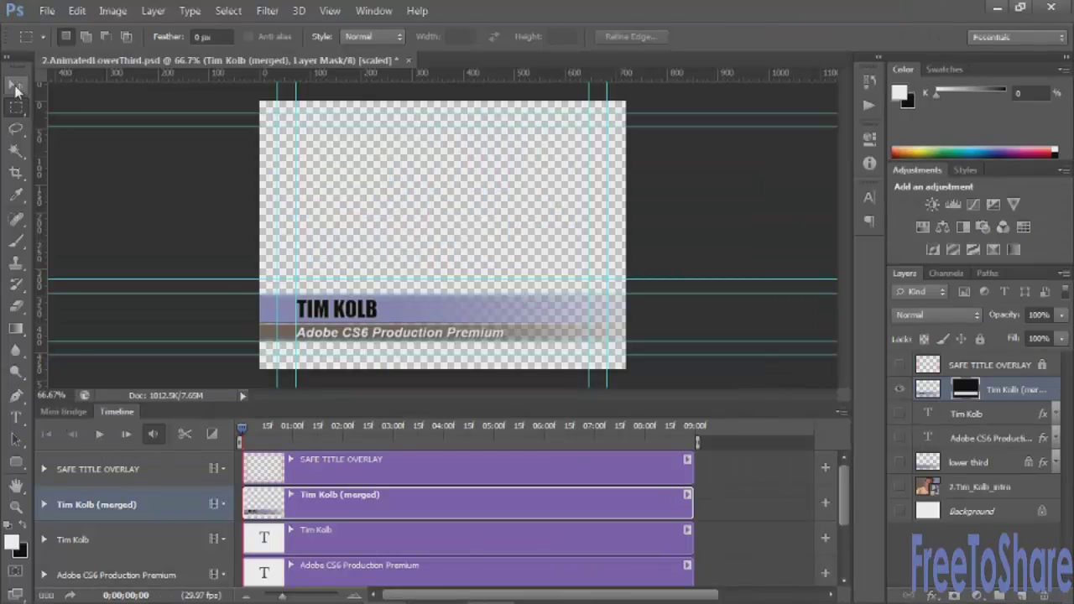
# - With the Move tool, shift the layer mask about 297 px left so the bar disappears
pyautogui.click(16, 85)
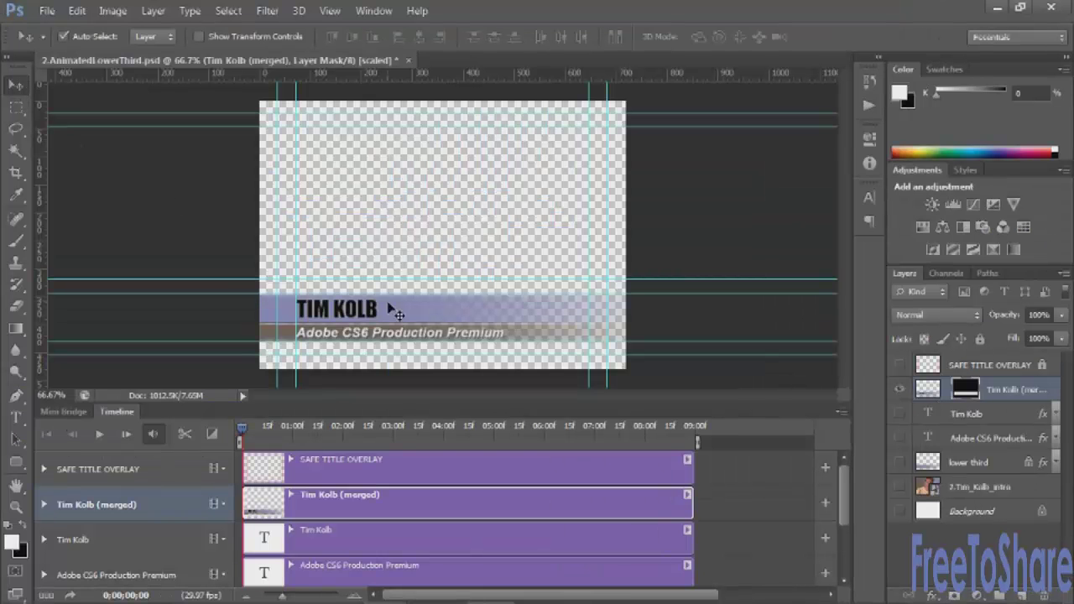
pyautogui.moveTo(568, 314); pyautogui.dragTo(198, 324)
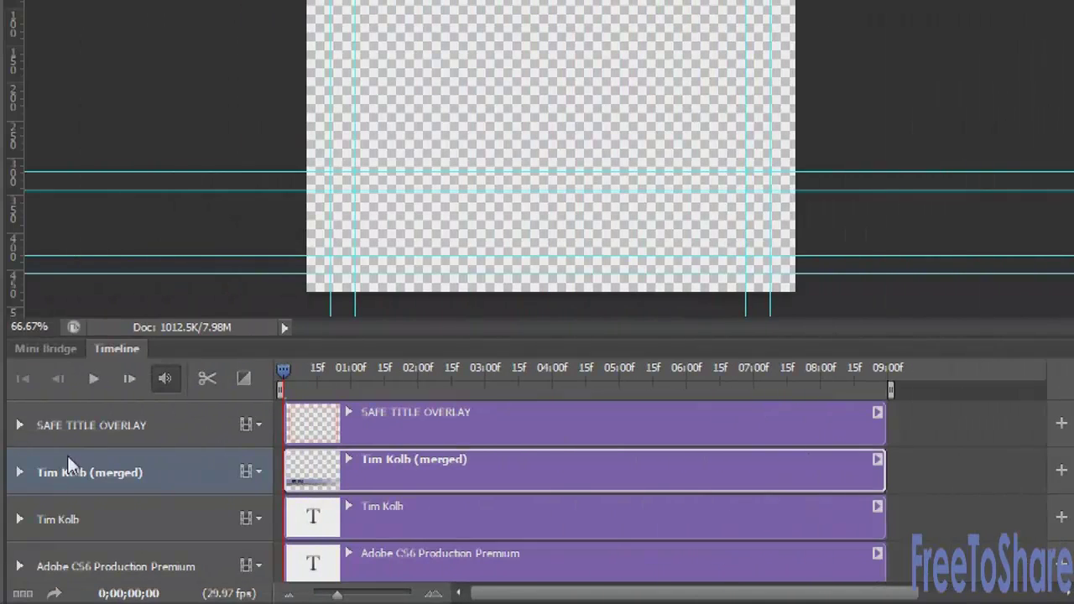
# - Enable Layer Mask Position keyframing on the merged track and add a second keyframe at 01:00
pyautogui.click(18, 472)
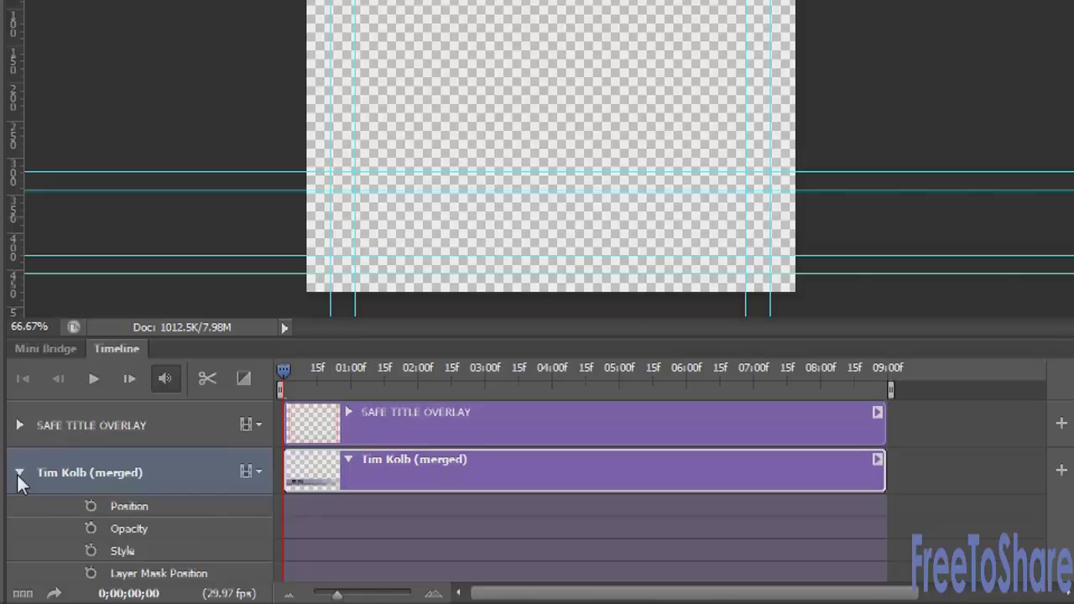
pyautogui.scroll(-1, 1066, 437)
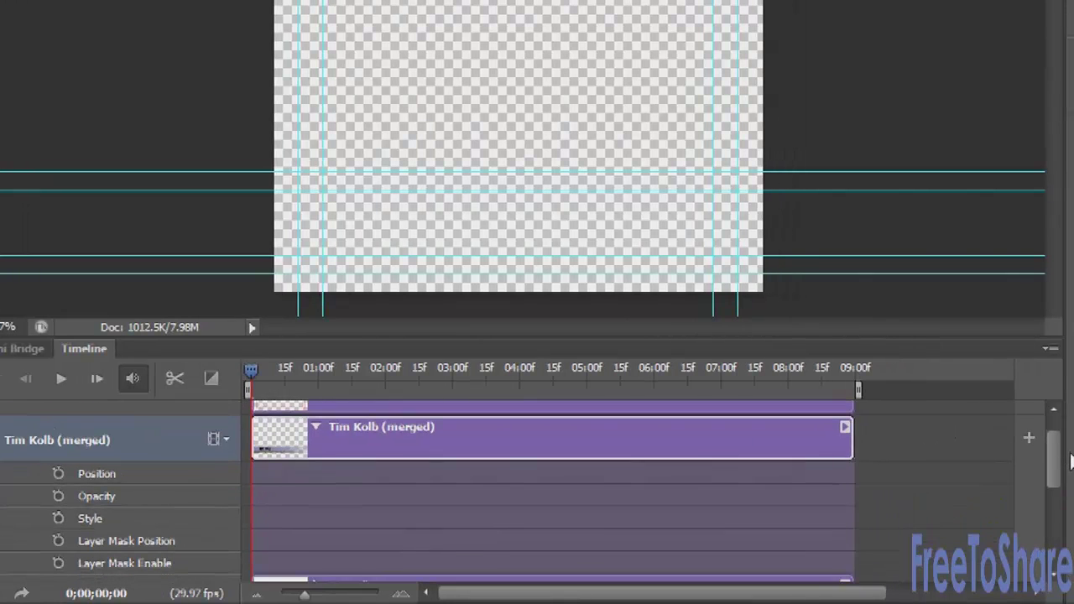
pyautogui.scroll(-1, 1066, 462)
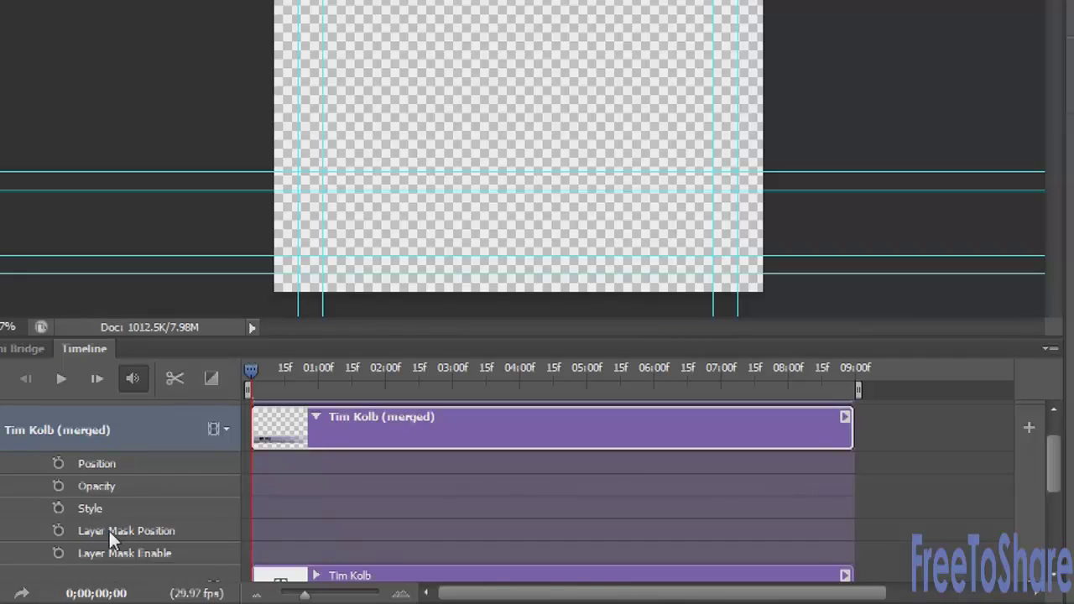
pyautogui.click(57, 527)
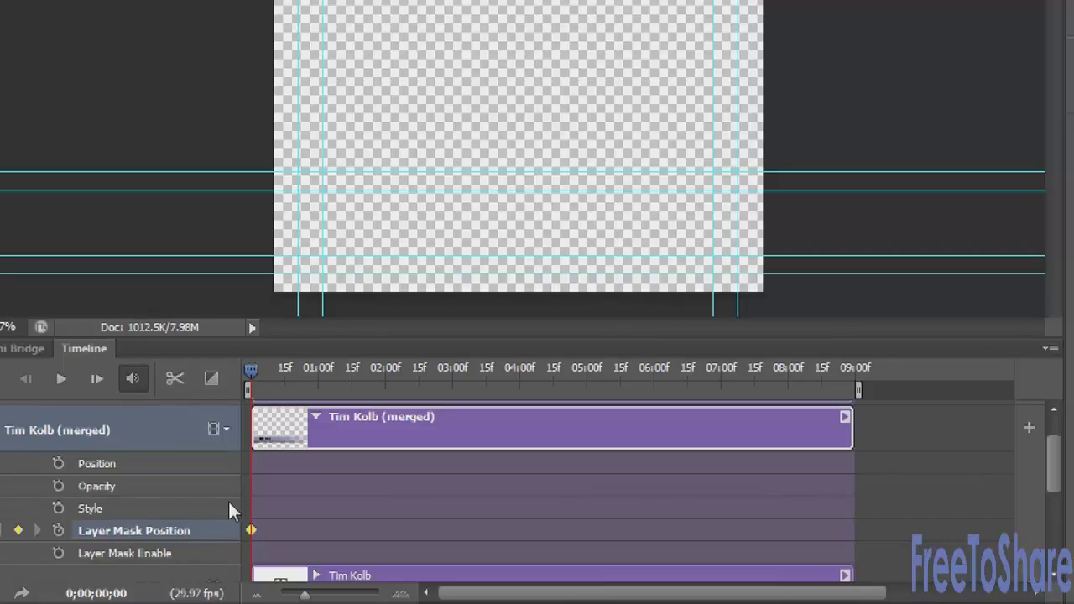
pyautogui.moveTo(253, 364); pyautogui.dragTo(319, 368)
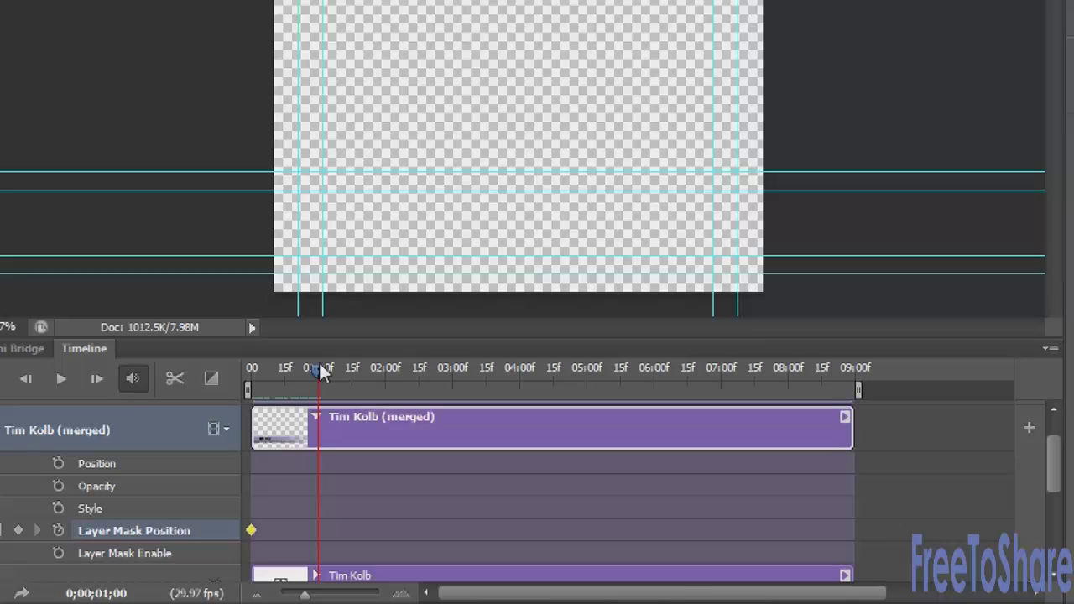
pyautogui.click(19, 531)
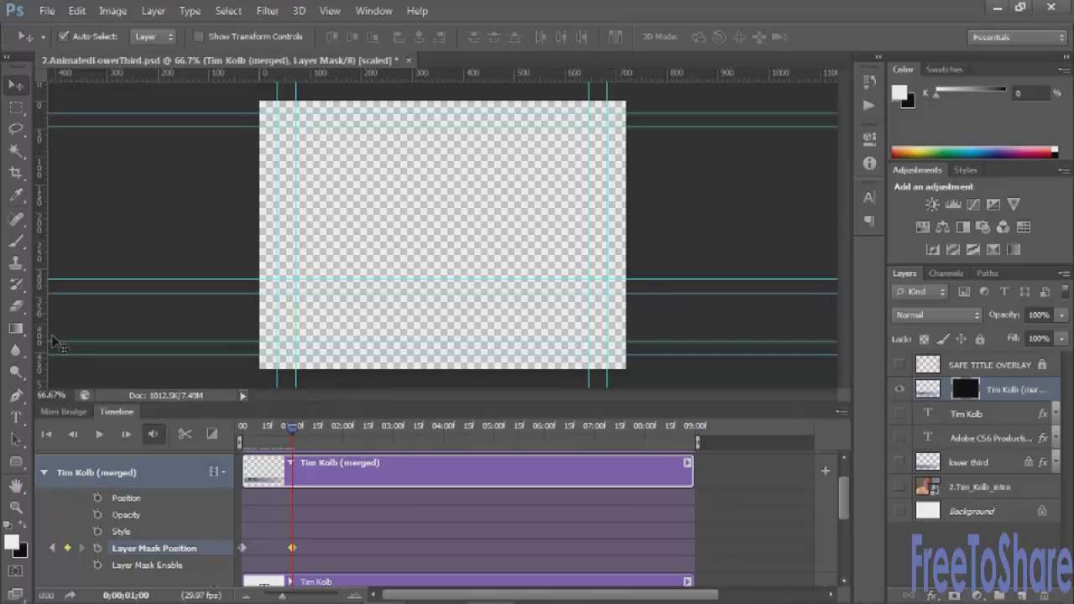
pyautogui.moveTo(137, 319); pyautogui.dragTo(267, 340)
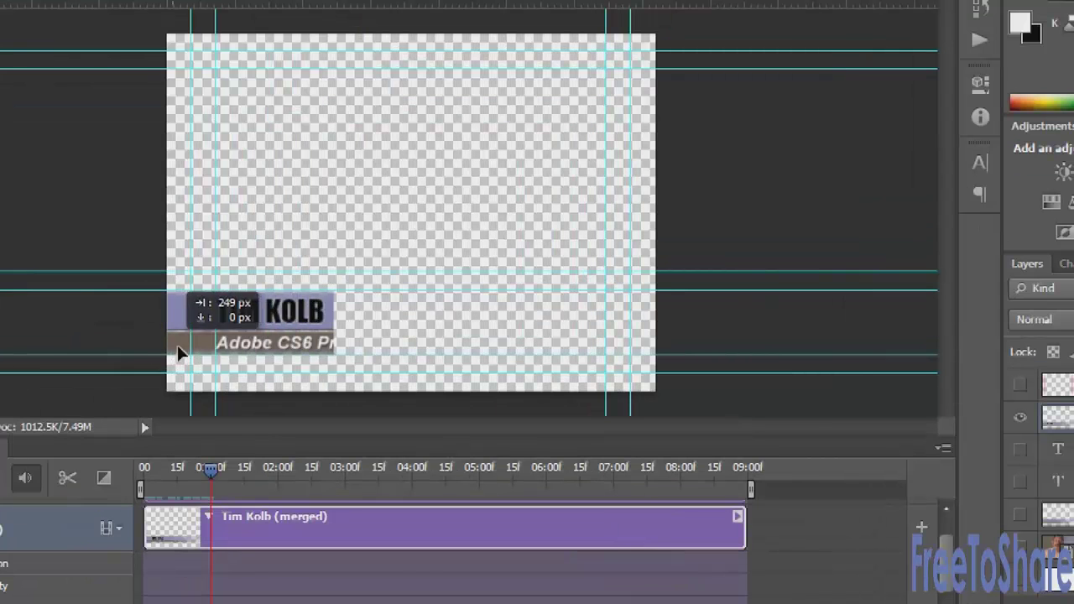
pyautogui.moveTo(177, 345); pyautogui.dragTo(491, 352)
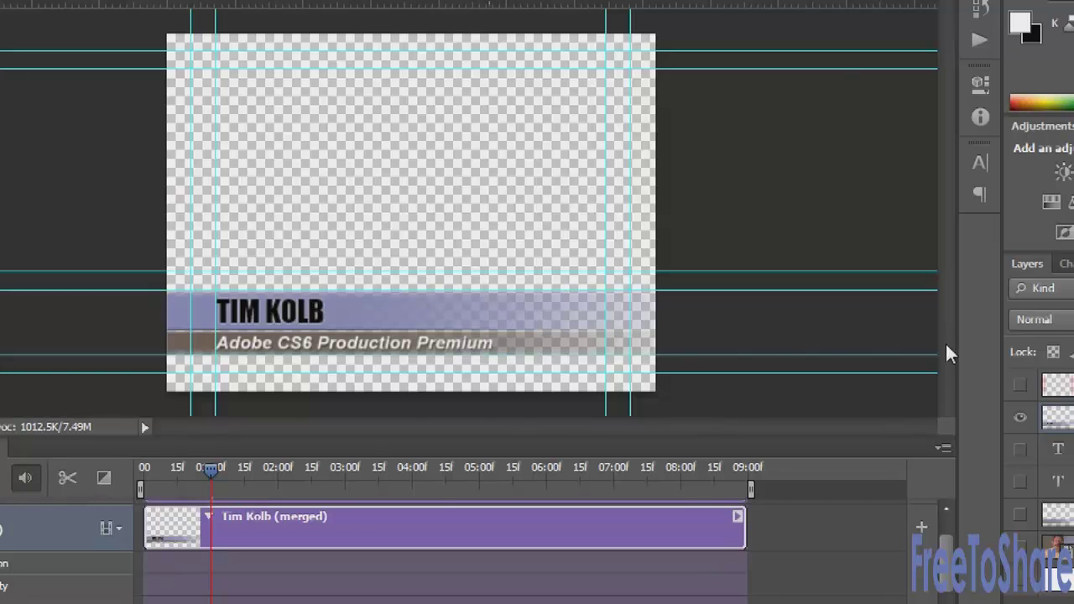
pyautogui.moveTo(216, 476)
pyautogui.mouseDown()
pyautogui.moveTo(141, 474)
pyautogui.moveTo(215, 472)
pyautogui.mouseUp()
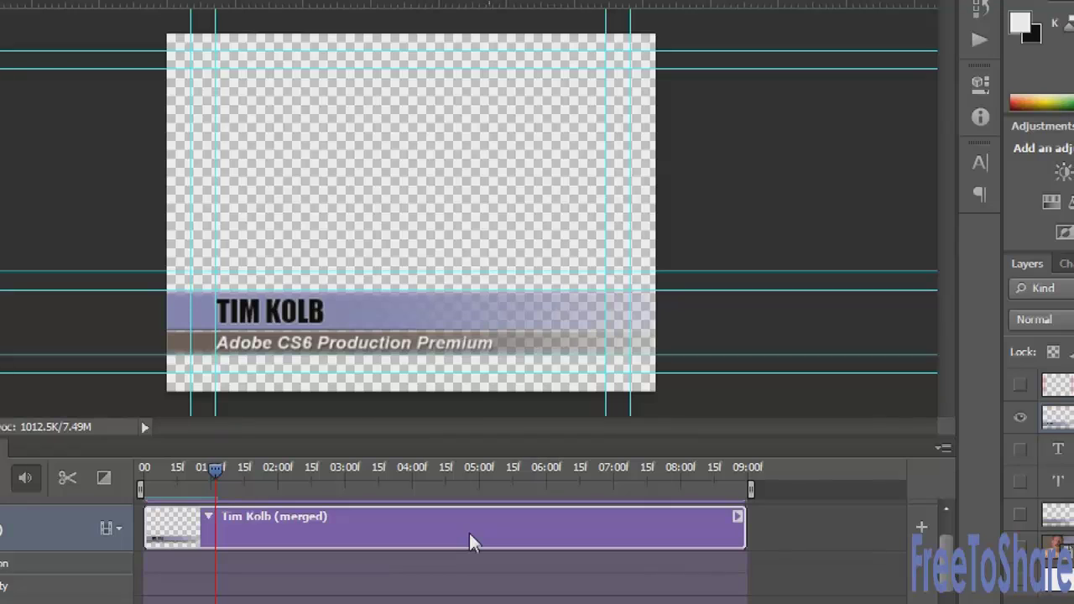
# - Add mask position keyframes at 06:00 and 07:00, sliding the mask 742 px left at 07:00
pyautogui.moveTo(212, 475); pyautogui.dragTo(545, 470)
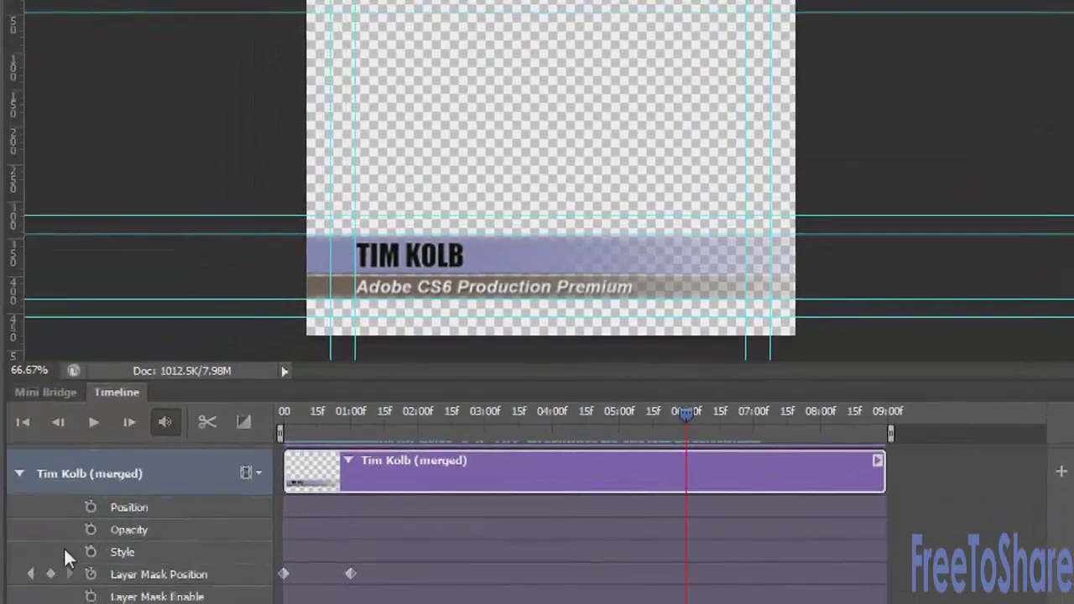
pyautogui.click(51, 573)
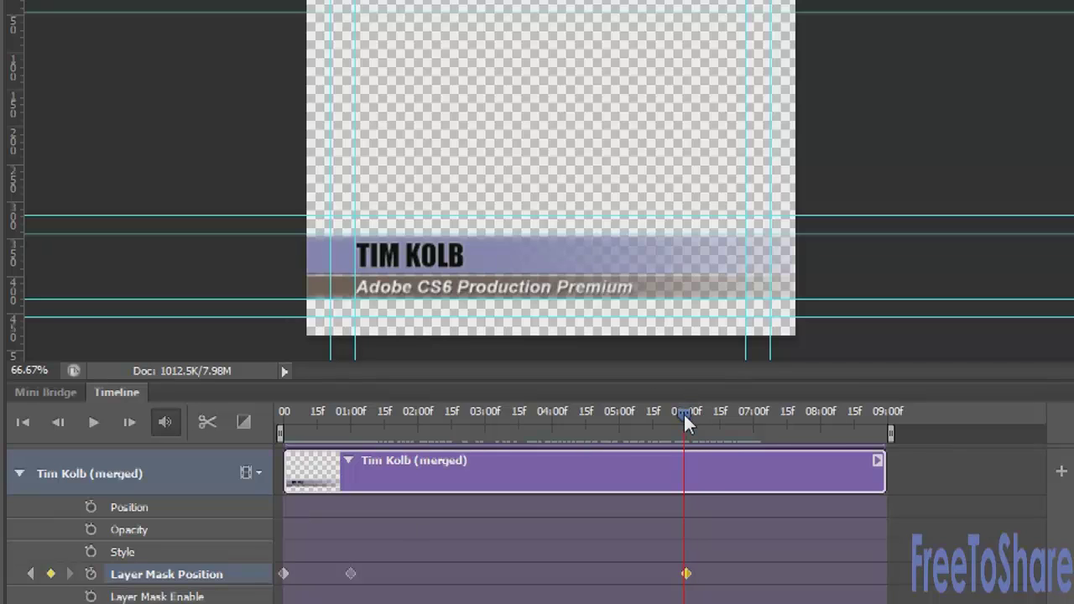
pyautogui.moveTo(685, 411); pyautogui.dragTo(754, 412)
pyautogui.click(51, 574)
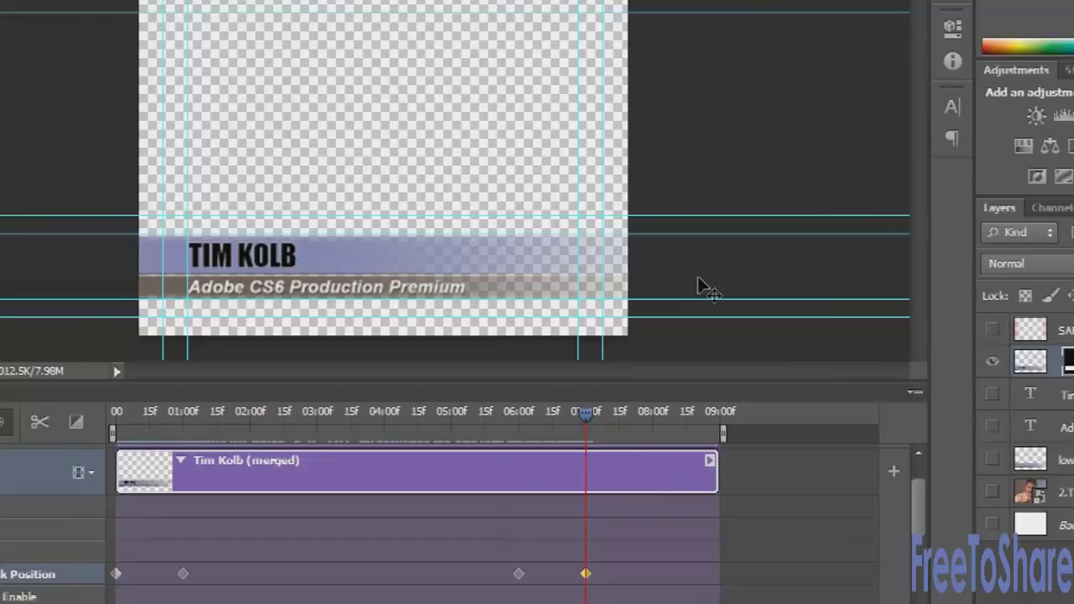
pyautogui.moveTo(728, 282); pyautogui.dragTo(223, 278)
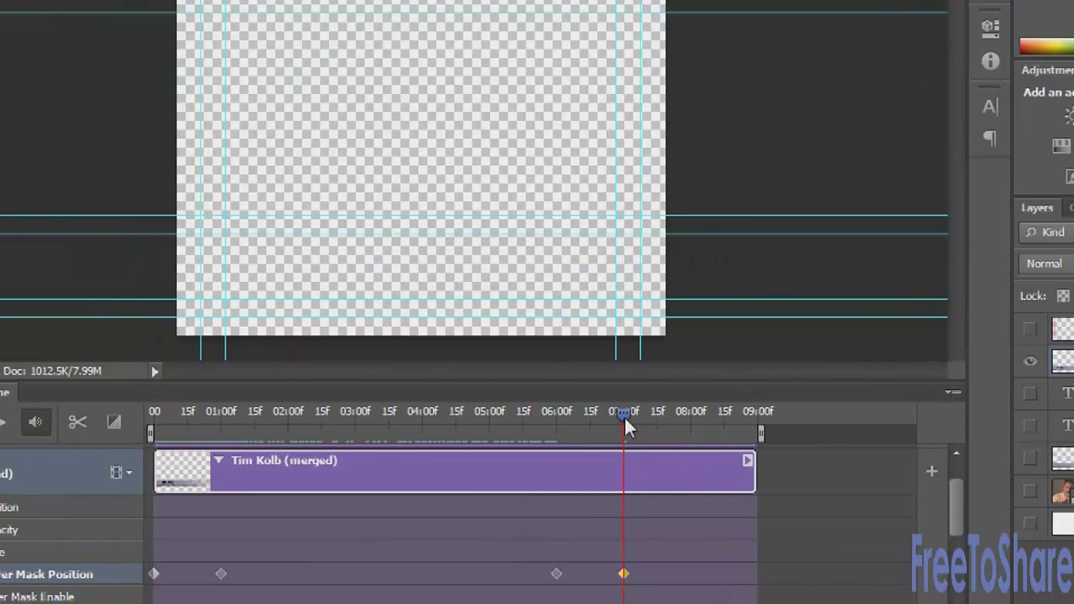
pyautogui.moveTo(621, 409); pyautogui.dragTo(144, 435)
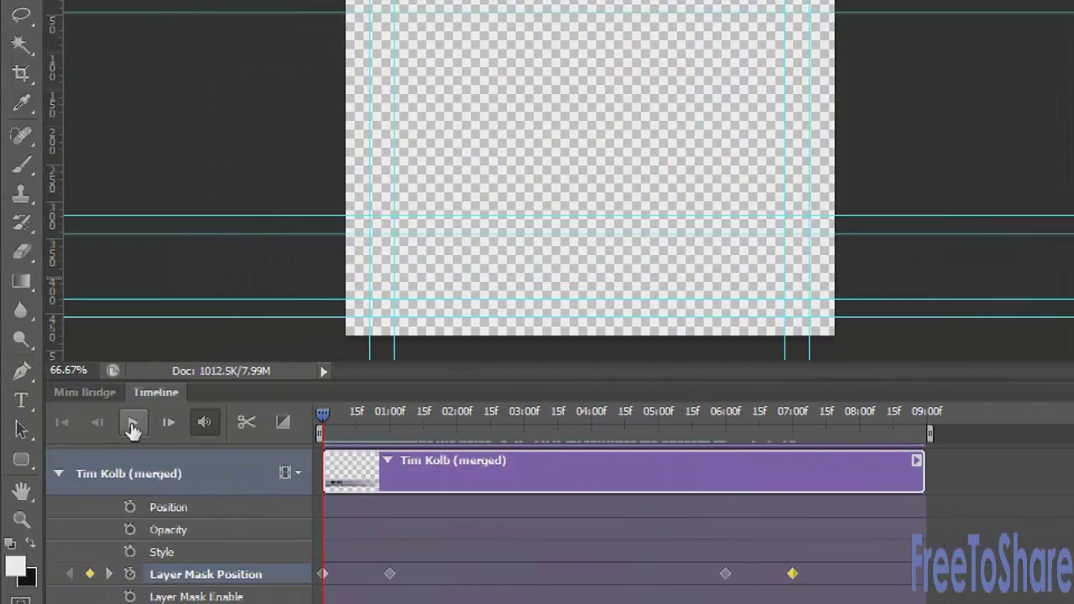
pyautogui.click(132, 425)
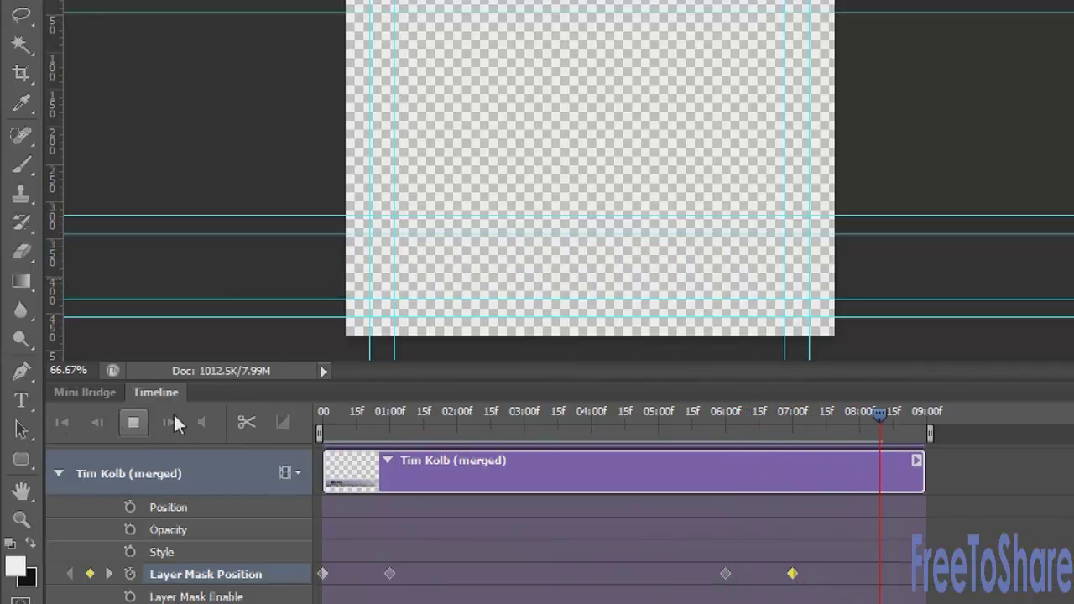
pyautogui.click(132, 425)
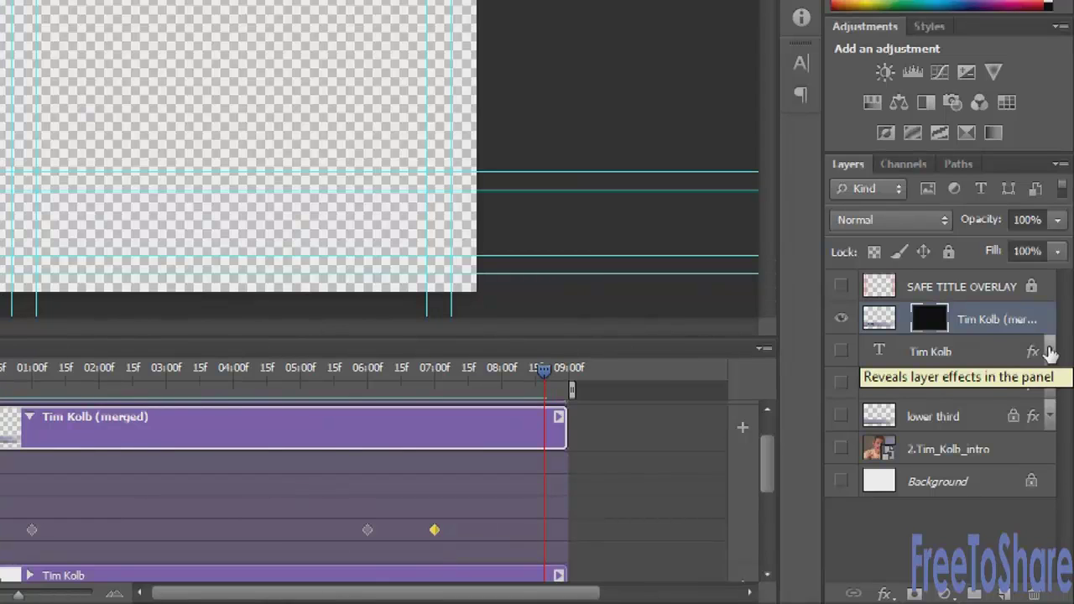
# - Target the layer's pixels and move the playhead to 04:15, where the title is fully visible
pyautogui.click(879, 320)
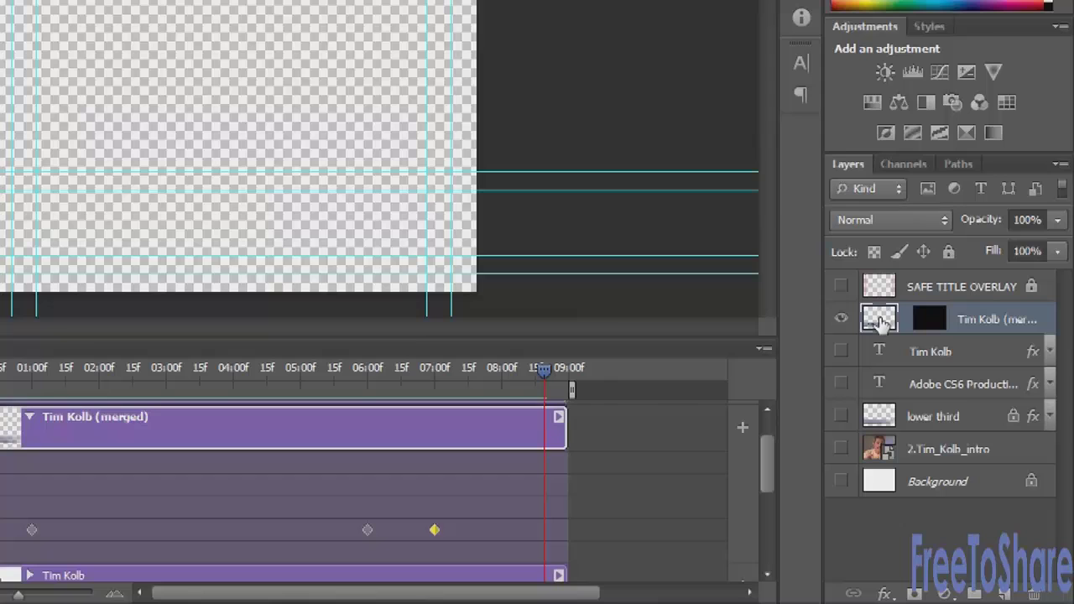
pyautogui.moveTo(544, 369); pyautogui.dragTo(535, 370)
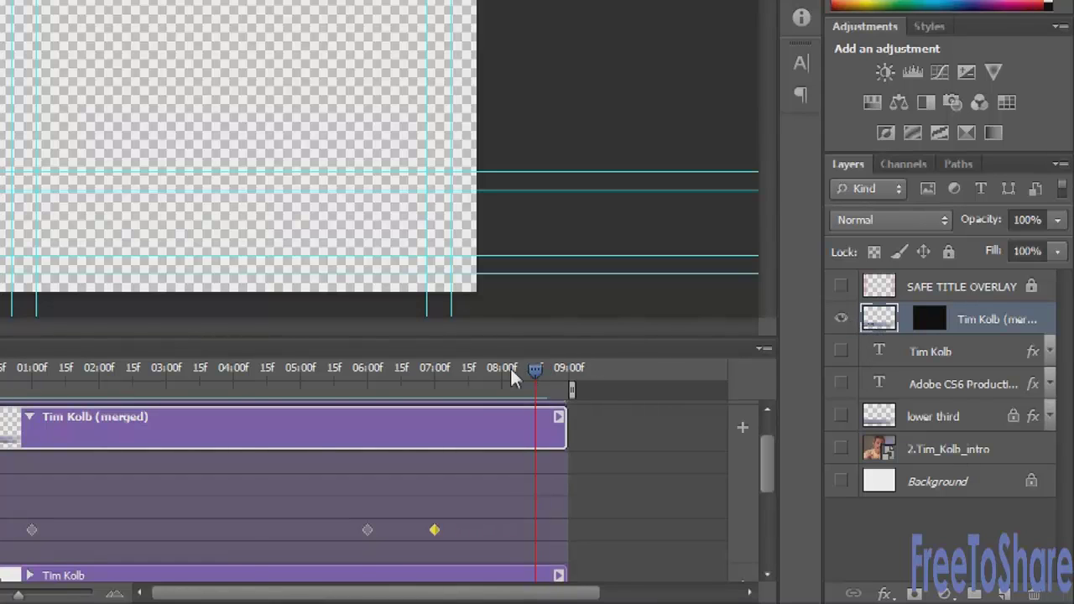
pyautogui.click(254, 369)
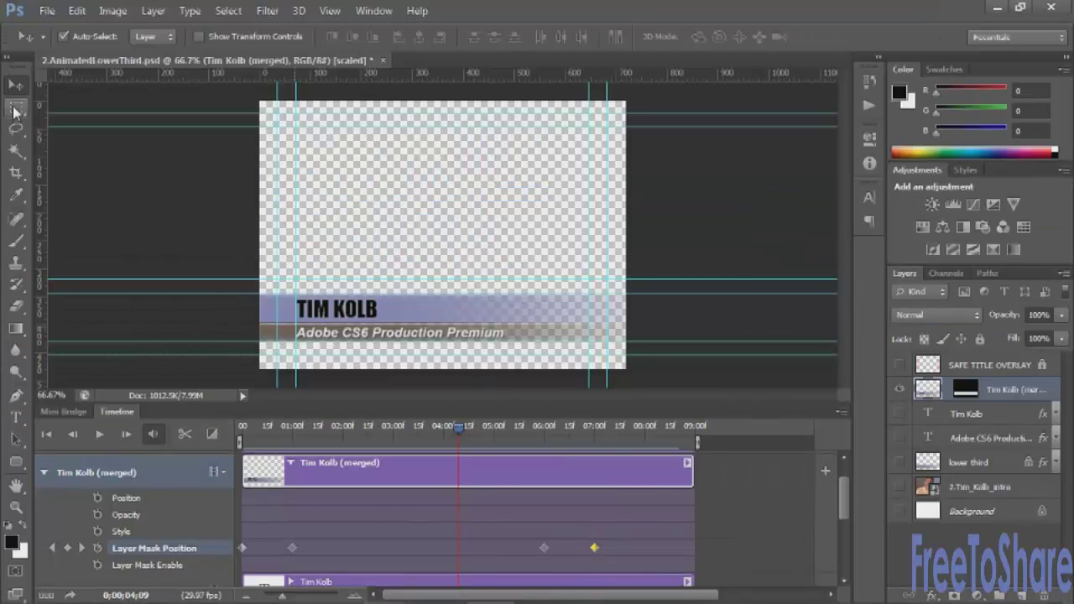
# - Marquee-select a rectangle around the lower-third bar and save it as the Alpha 1 channel
pyautogui.click(15, 107)
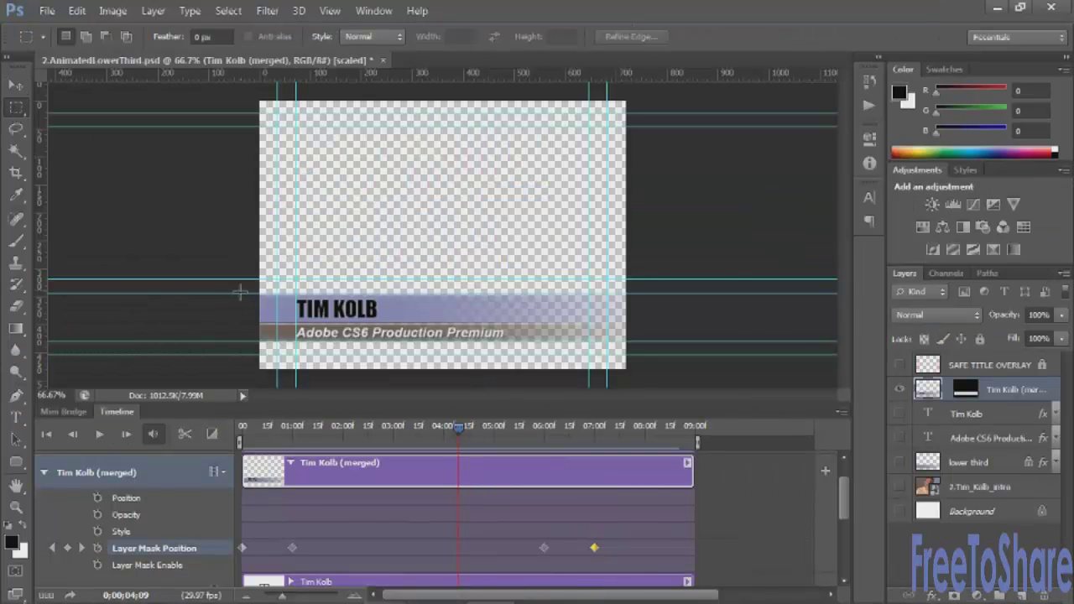
pyautogui.moveTo(278, 292); pyautogui.dragTo(659, 336)
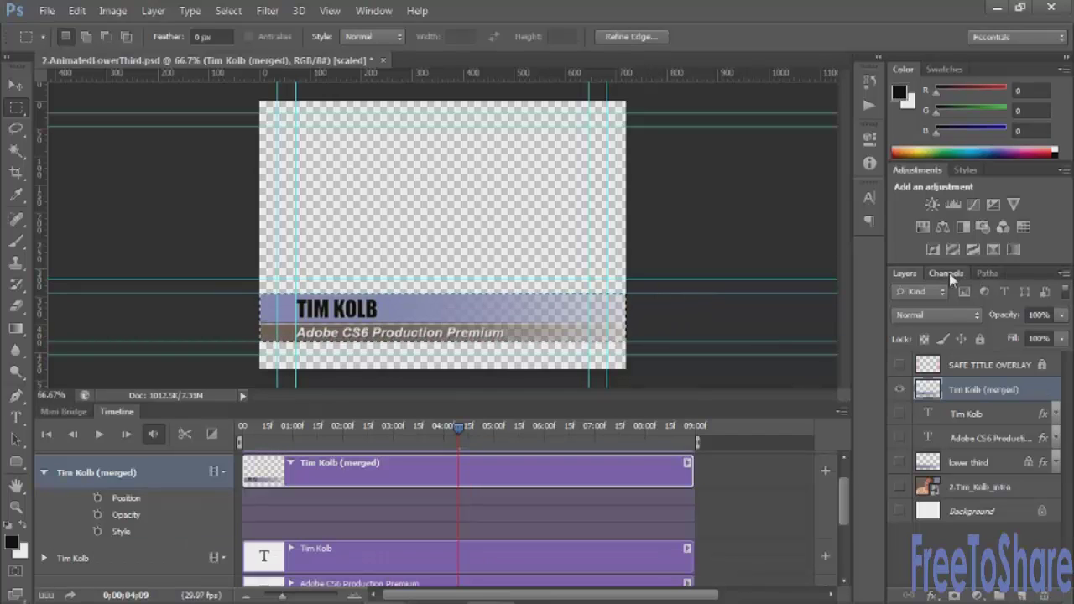
pyautogui.click(946, 273)
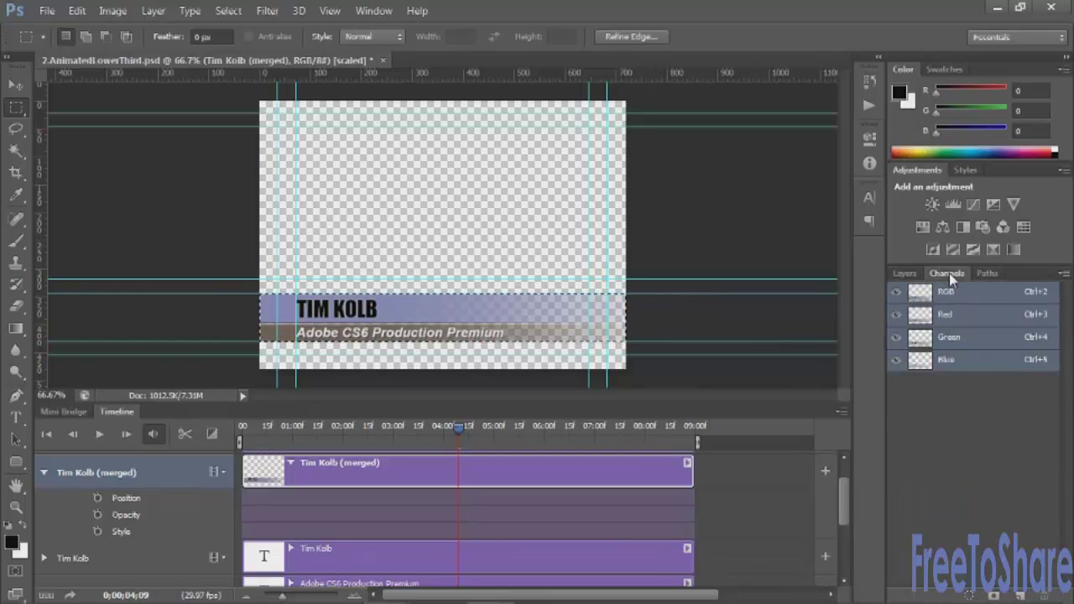
pyautogui.click(993, 593)
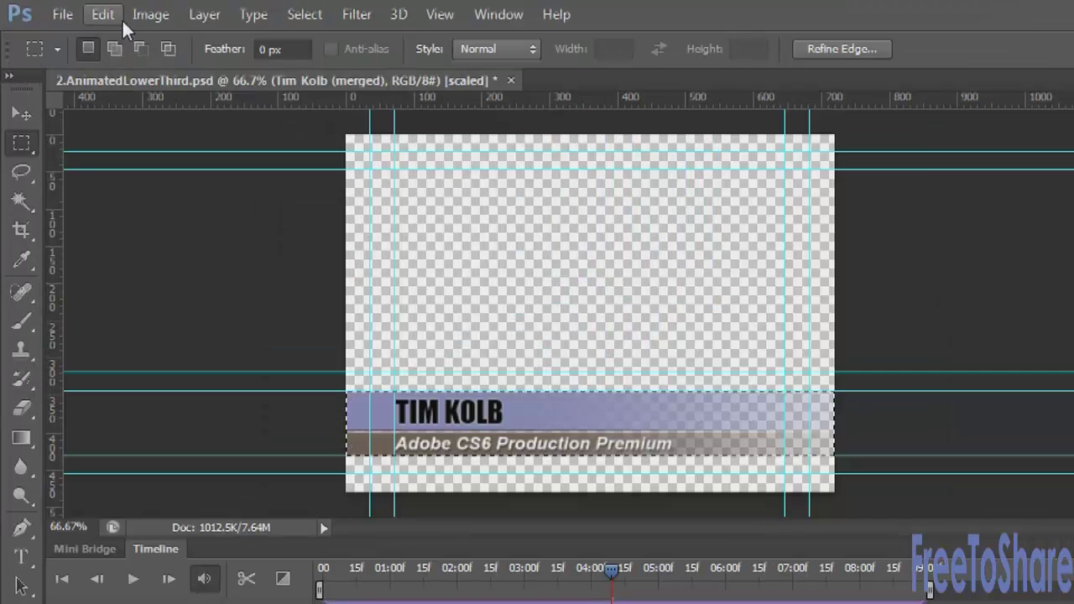
# - Duplicate the document as '2.AnimatedLowerThird copy', accepting the pixel aspect ratio warning
pyautogui.click(113, 11)
pyautogui.click(227, 313)
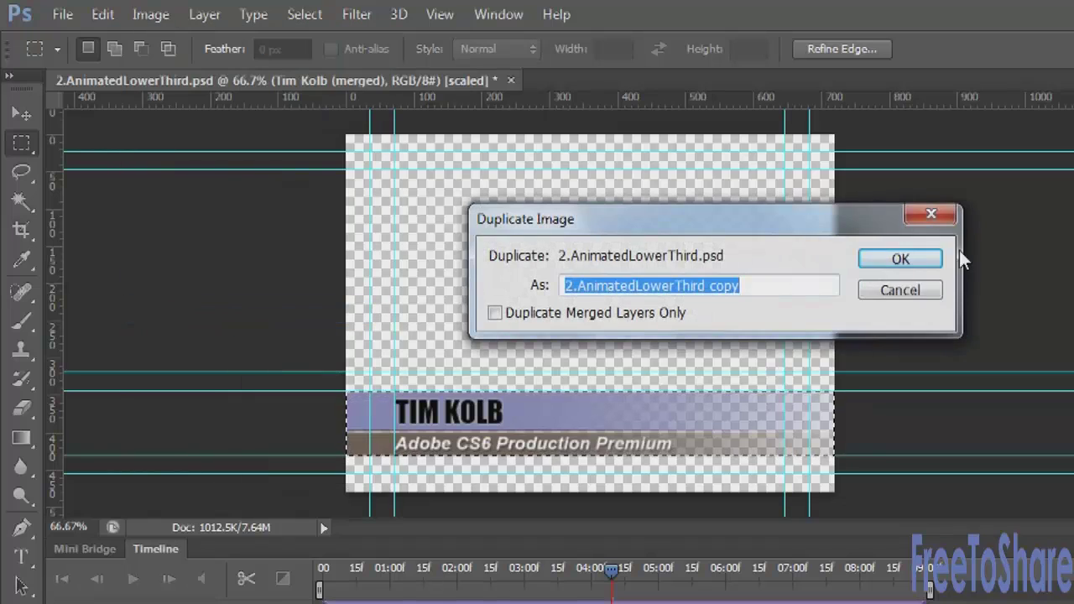
pyautogui.click(915, 258)
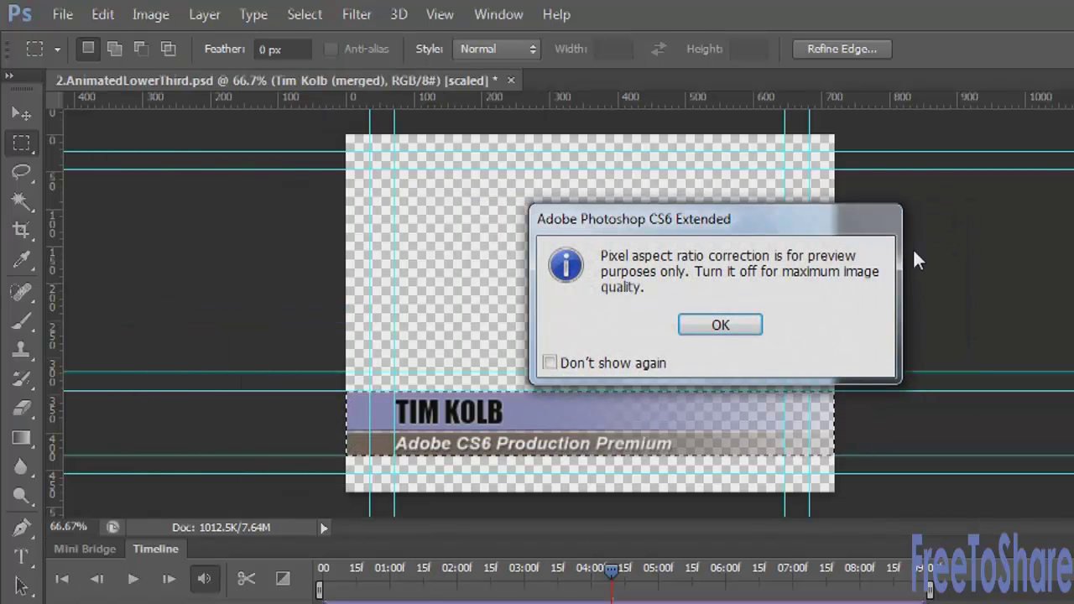
pyautogui.press('Return')
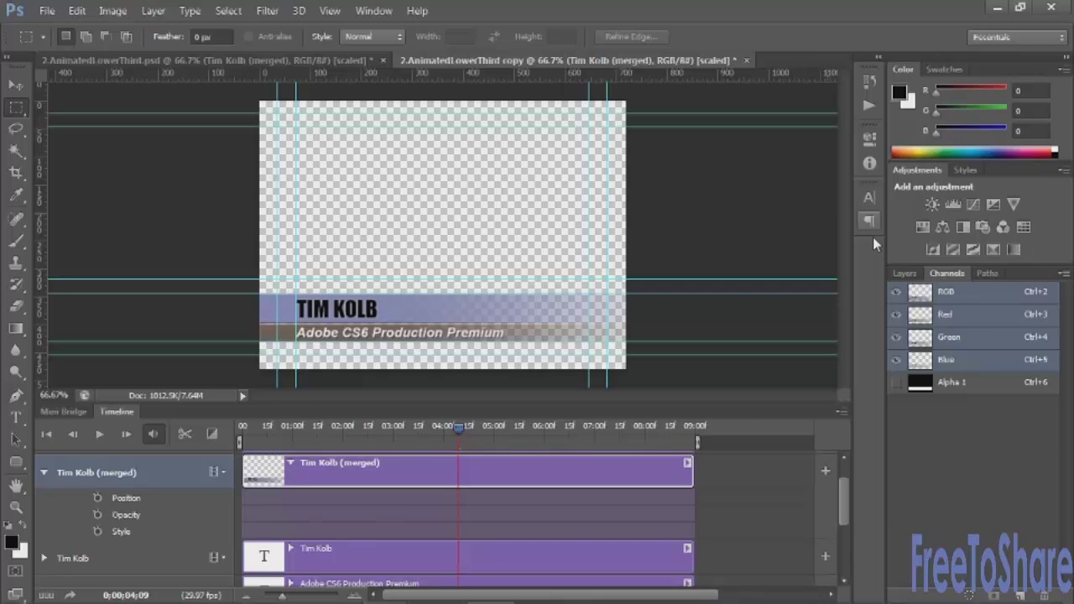
# - Show, unlock and delete the SAFE TITLE OVERLAY layer, then go to File > Export for video rendering
pyautogui.click(905, 273)
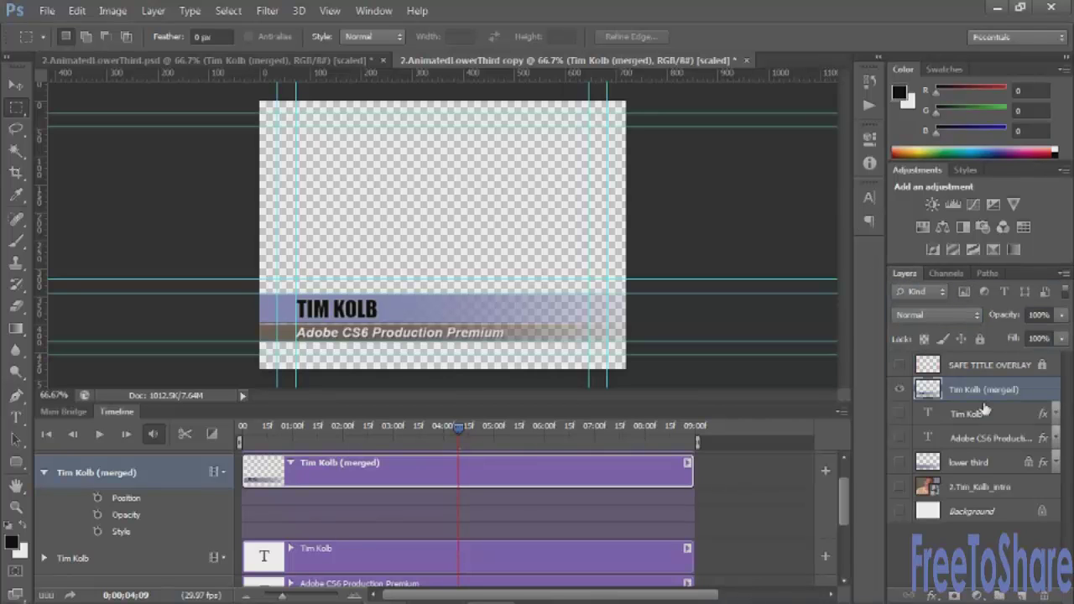
pyautogui.click(900, 365)
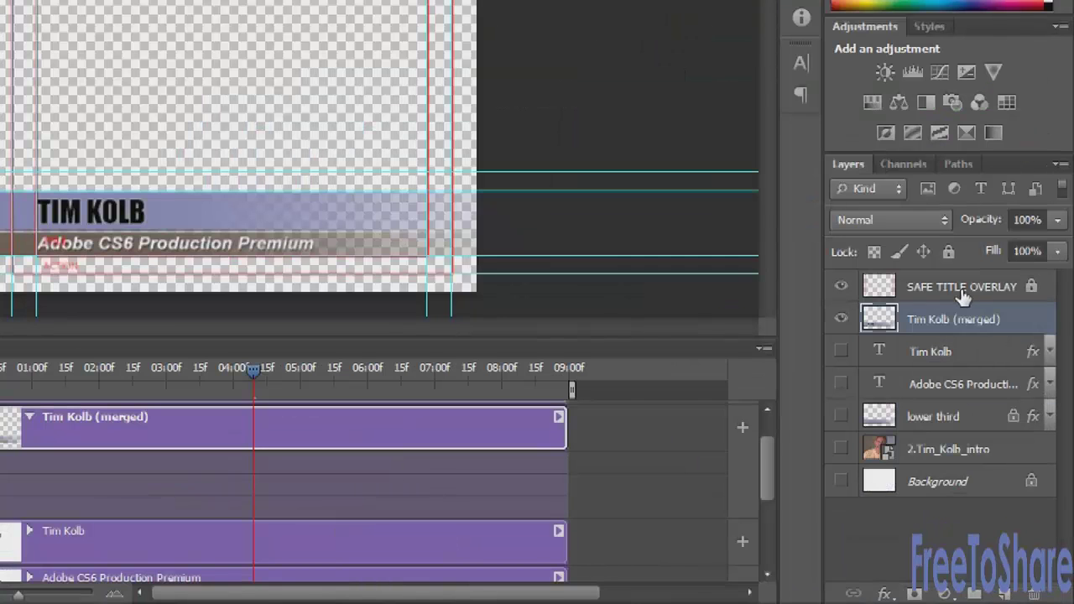
pyautogui.click(946, 252)
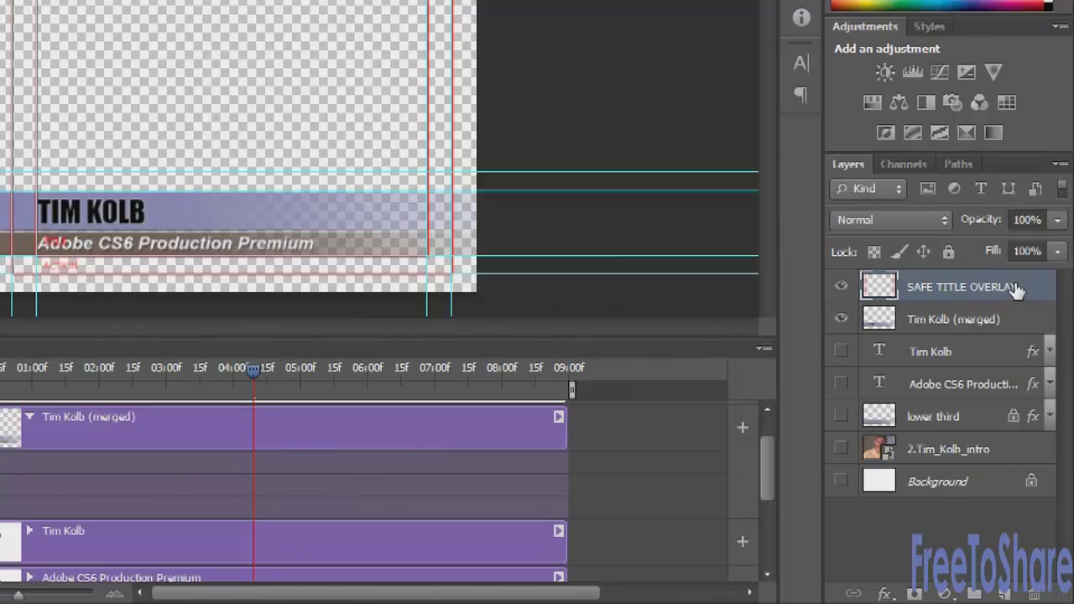
pyautogui.moveTo(1027, 295); pyautogui.dragTo(1039, 593)
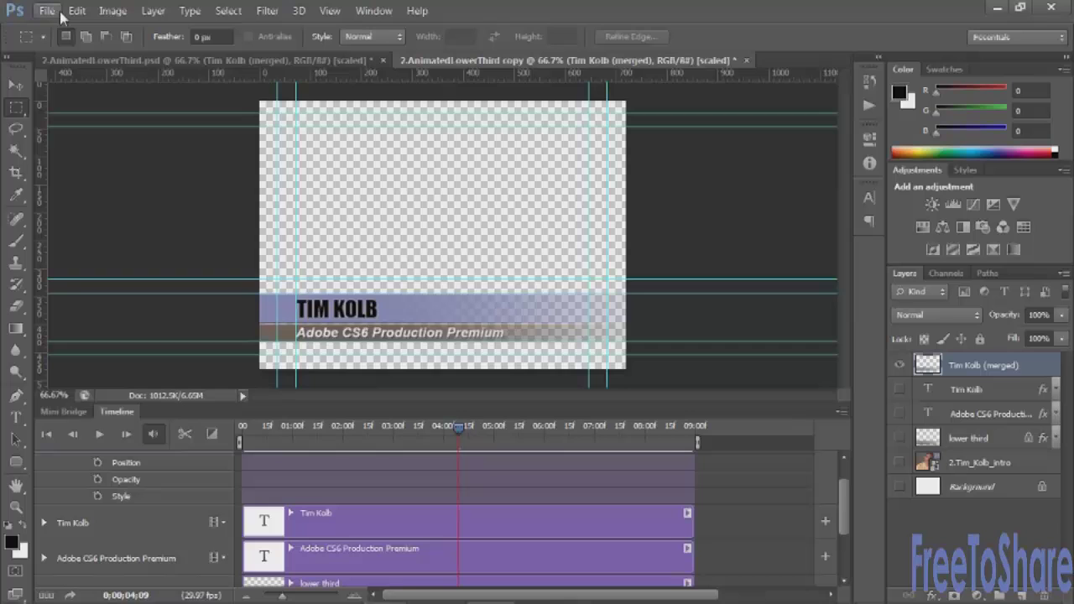
pyautogui.click(52, 12)
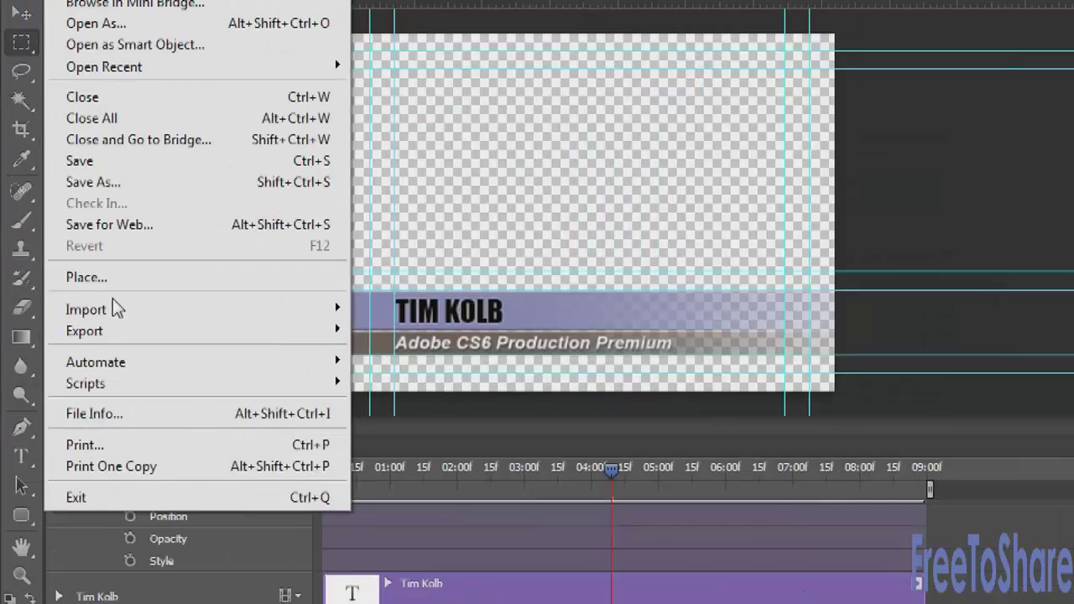
pyautogui.moveTo(87, 324)
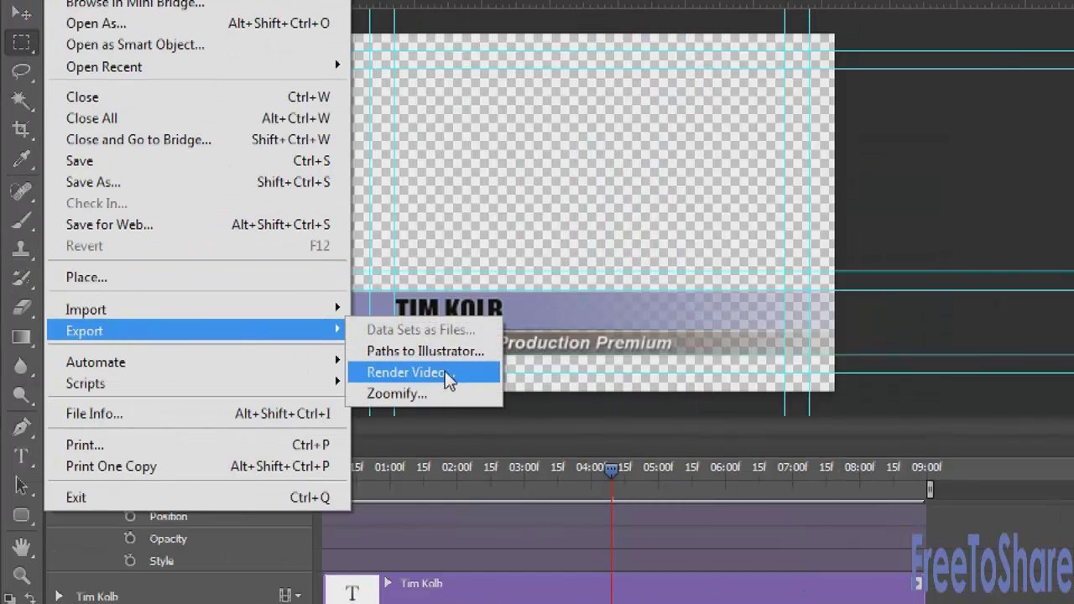